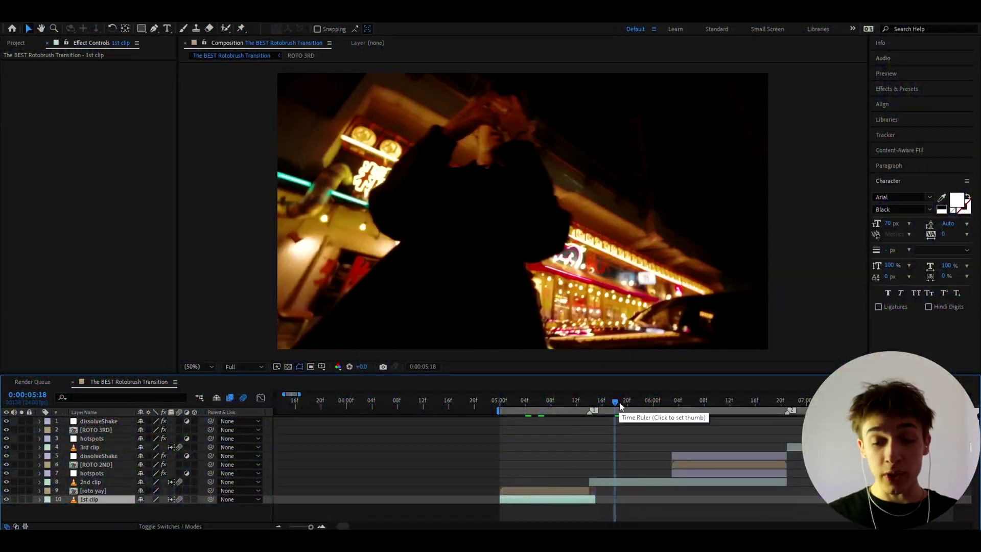
# At 0:00:05:09, duplicate the 1st clip and pre-compose the copy as ROTO LAYER, moving all attributes
pyautogui.click(556, 403)
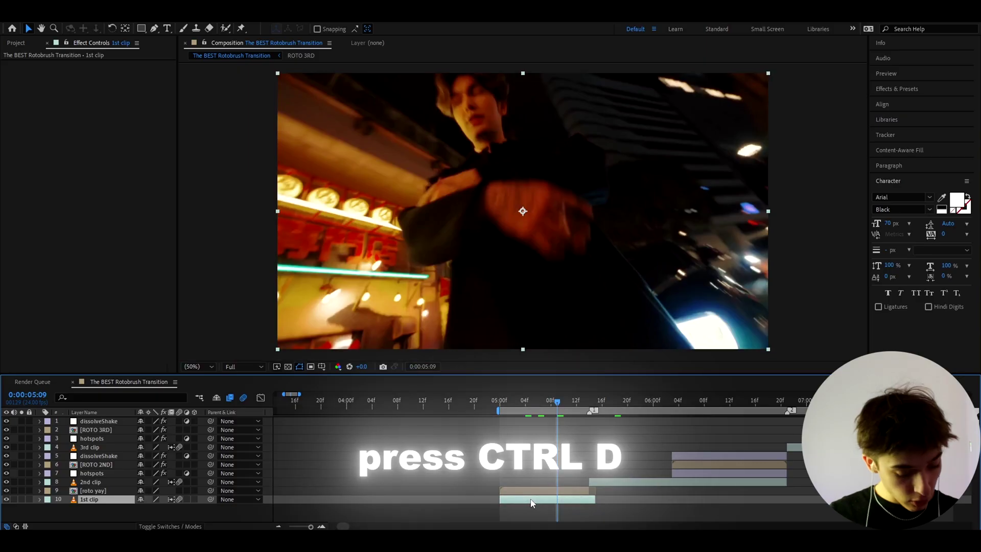
pyautogui.hotkey('ctrl', 'd')
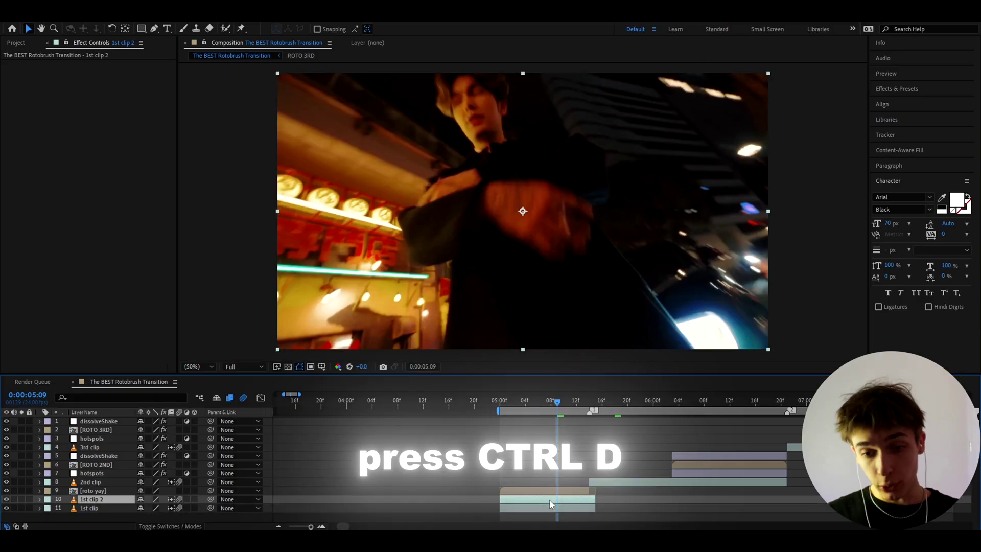
pyautogui.rightClick(549, 500)
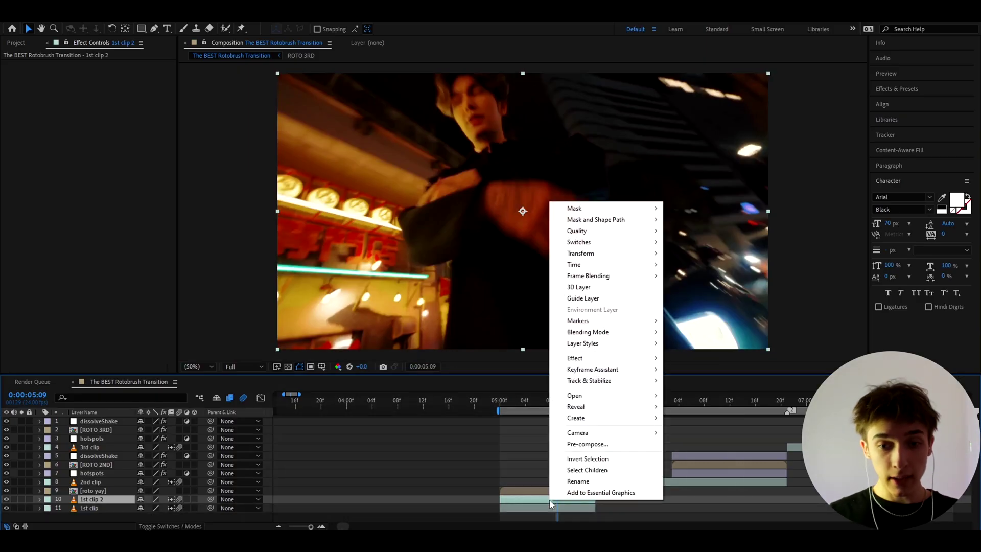
pyautogui.click(587, 444)
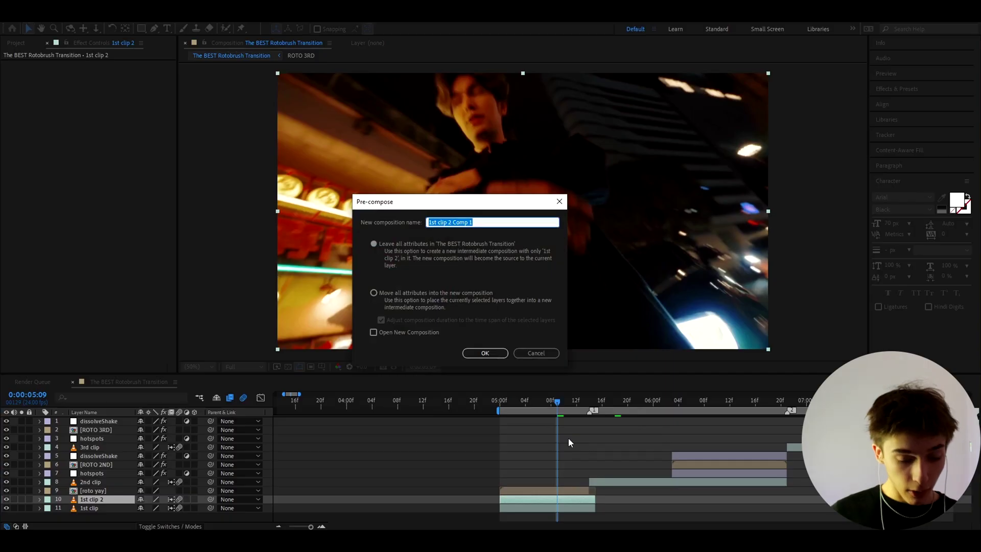
pyautogui.write('ROTO LAYER')
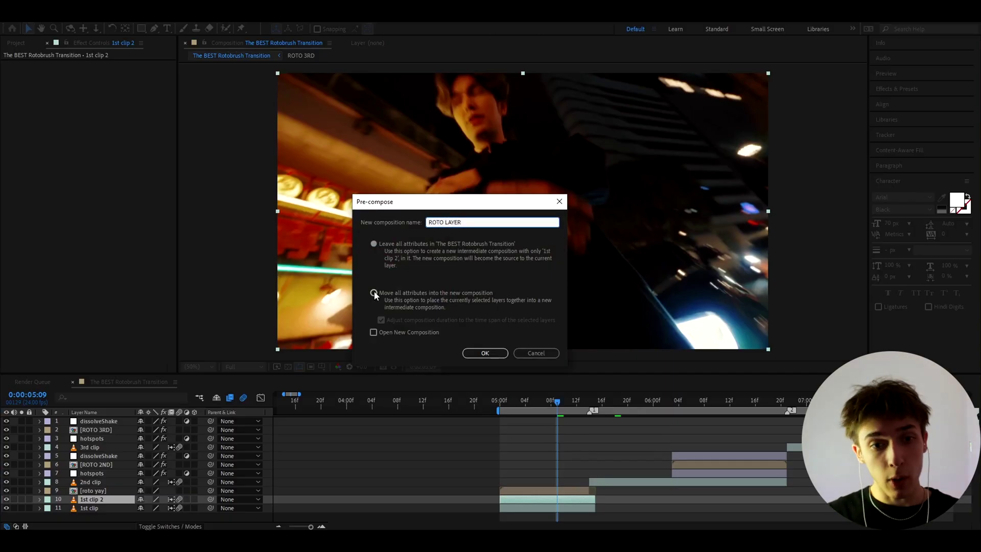
pyautogui.click(374, 293)
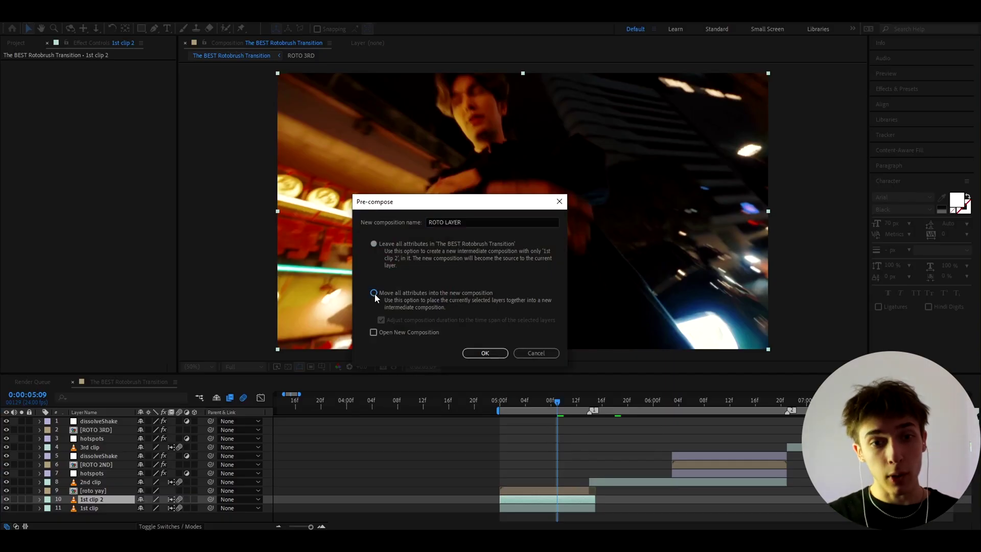
# Confirm the ROTO LAYER precomposition and open 1st clip 2 in its Layer panel
pyautogui.click(485, 353)
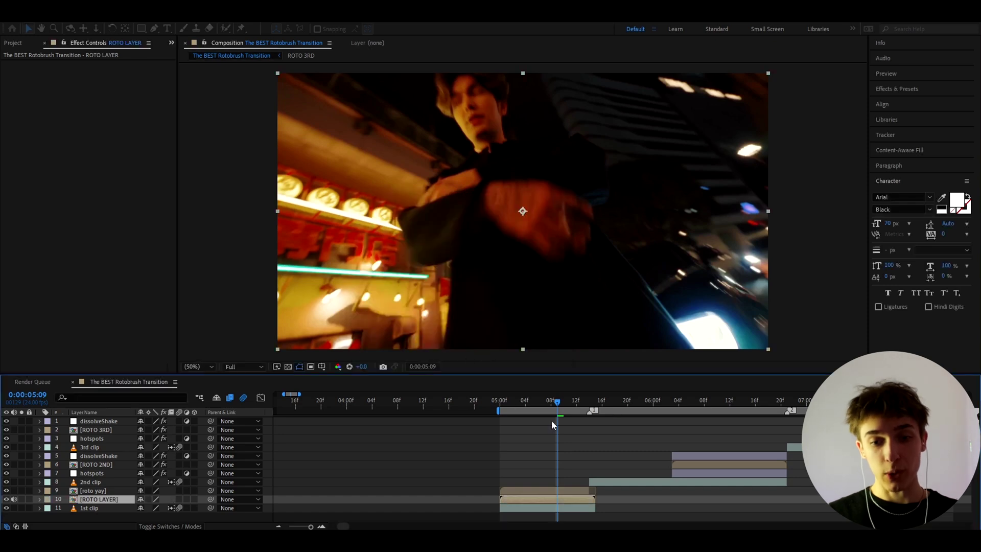
pyautogui.doubleClick(548, 499)
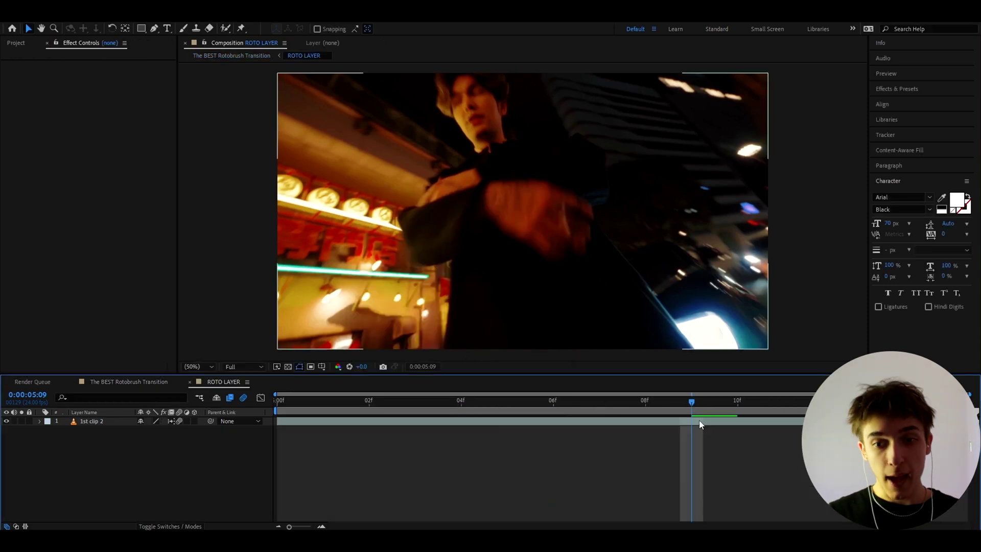
pyautogui.doubleClick(696, 421)
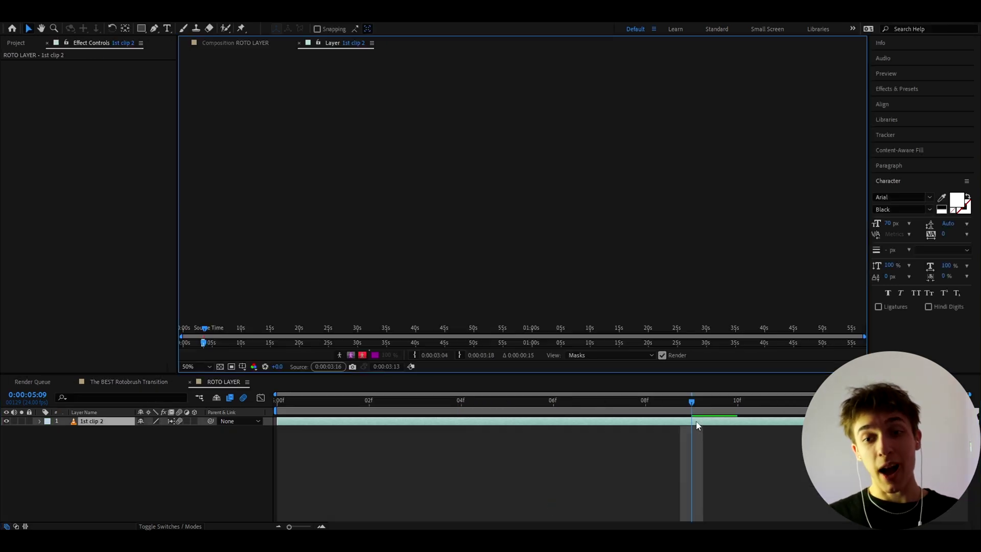
# At 25% zoom, paint a Roto Brush stroke over the person to mark them as foreground
pyautogui.click(226, 28)
pyautogui.press(',')
pyautogui.press(',')
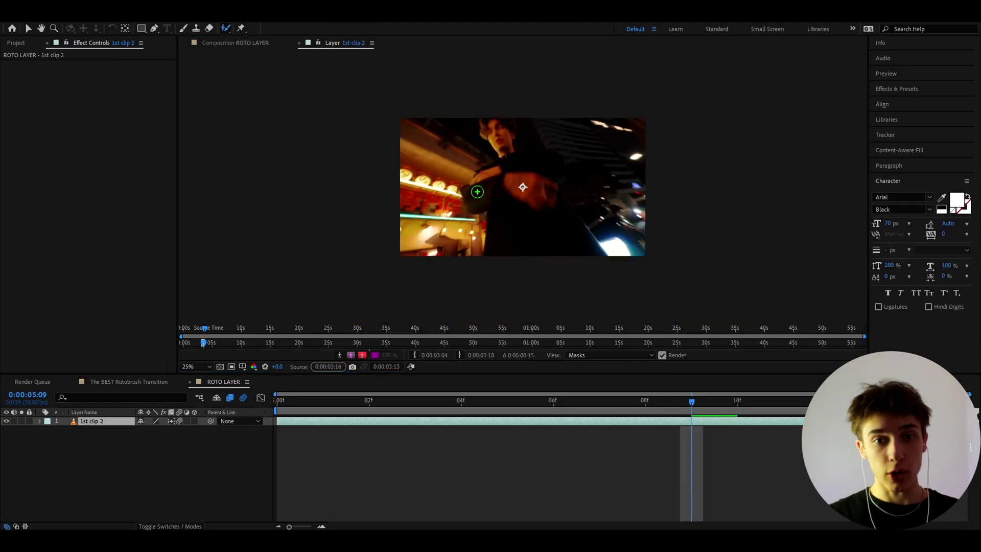
pyautogui.moveTo(468, 201)
pyautogui.mouseDown()
pyautogui.moveTo(493, 120)
pyautogui.moveTo(511, 120)
pyautogui.moveTo(509, 143)
pyautogui.moveTo(553, 164)
pyautogui.moveTo(545, 190)
pyautogui.moveTo(589, 250)
pyautogui.moveTo(517, 252)
pyautogui.moveTo(501, 238)
pyautogui.moveTo(494, 176)
pyautogui.moveTo(473, 187)
pyautogui.moveTo(505, 162)
pyautogui.moveTo(486, 129)
pyautogui.moveTo(507, 149)
pyautogui.moveTo(493, 244)
pyautogui.moveTo(530, 201)
pyautogui.moveTo(514, 180)
pyautogui.mouseUp()
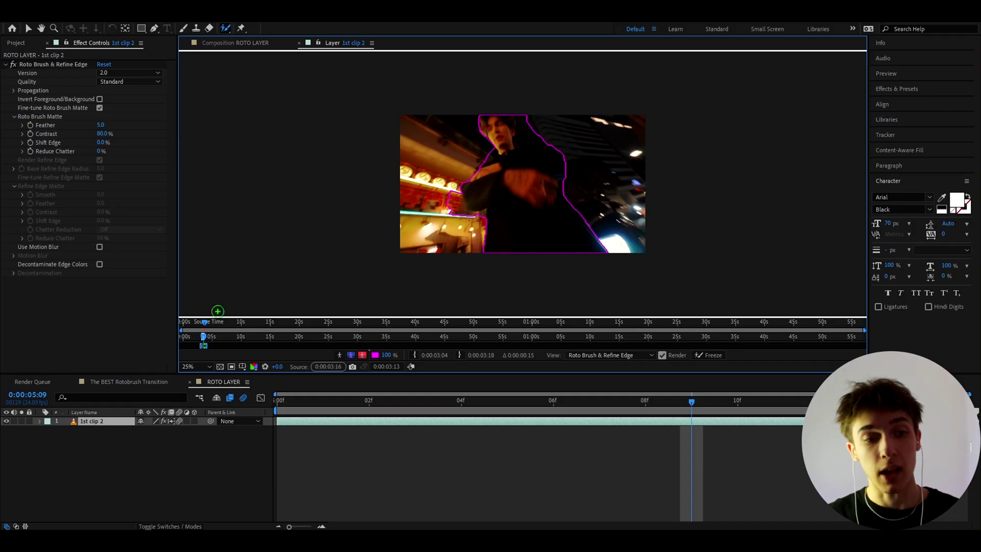
# In the main composition, preview the roto cutout with 1st clip hidden, re-enable it, and go to 0:00:05:01
pyautogui.click(128, 382)
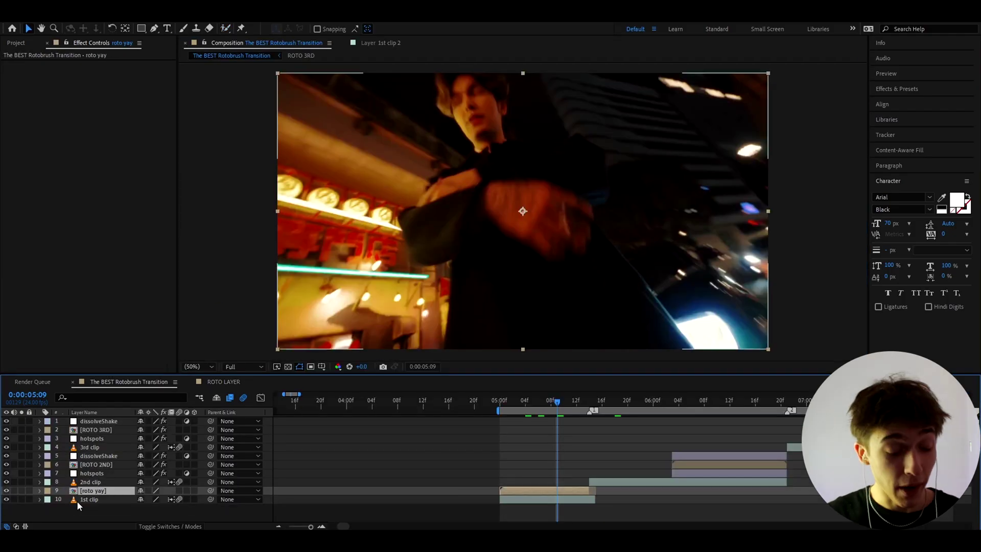
pyautogui.click(6, 500)
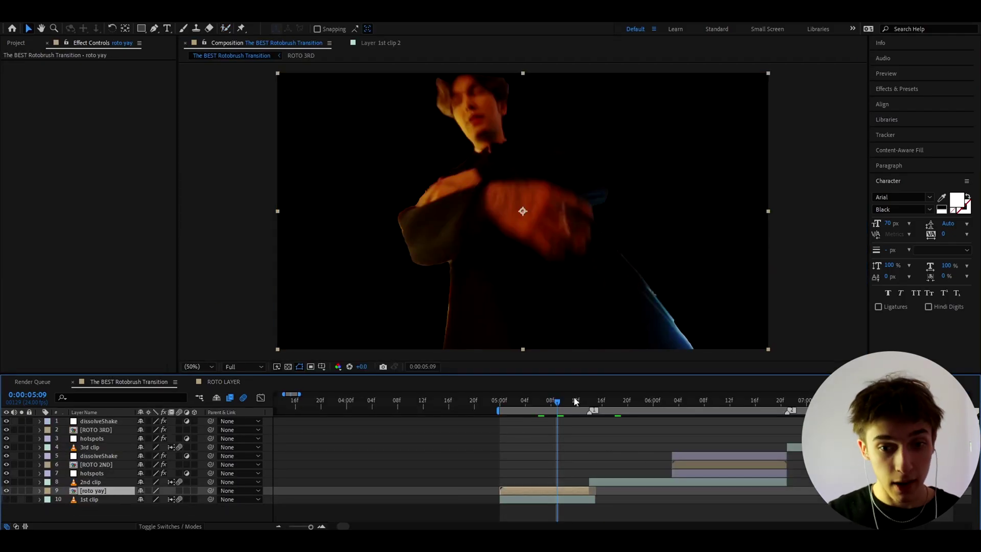
pyautogui.moveTo(571, 409); pyautogui.dragTo(560, 409)
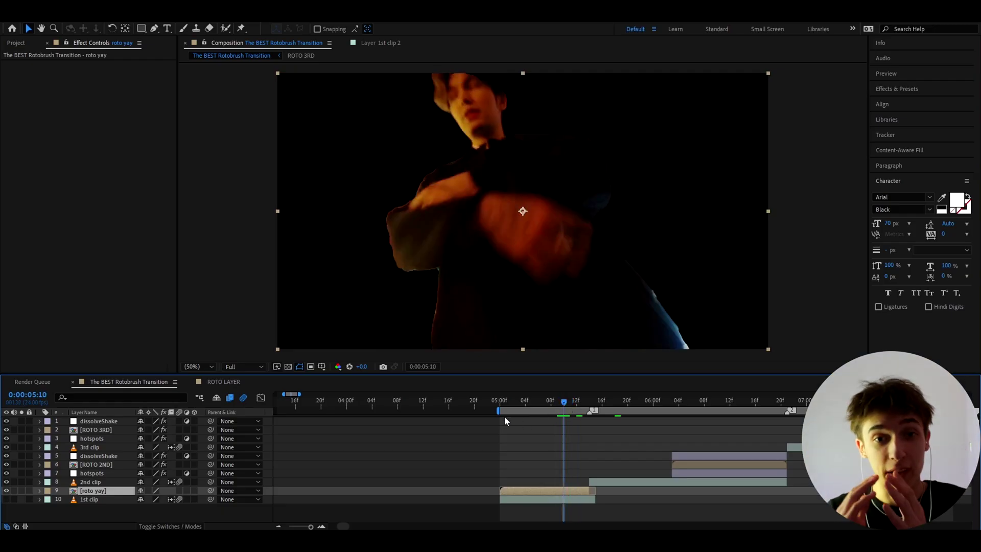
pyautogui.click(7, 500)
pyautogui.scroll(2, 557, 477)
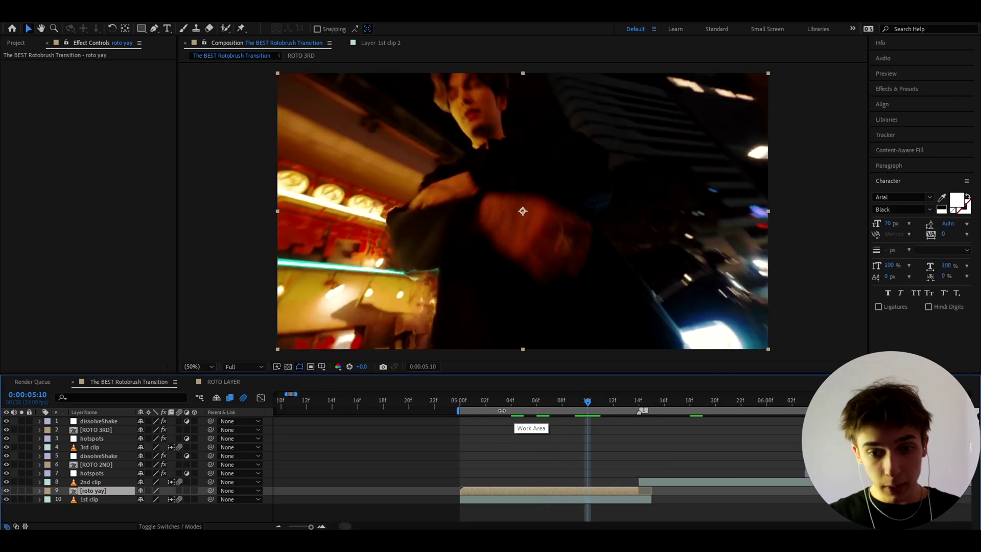
pyautogui.click(471, 402)
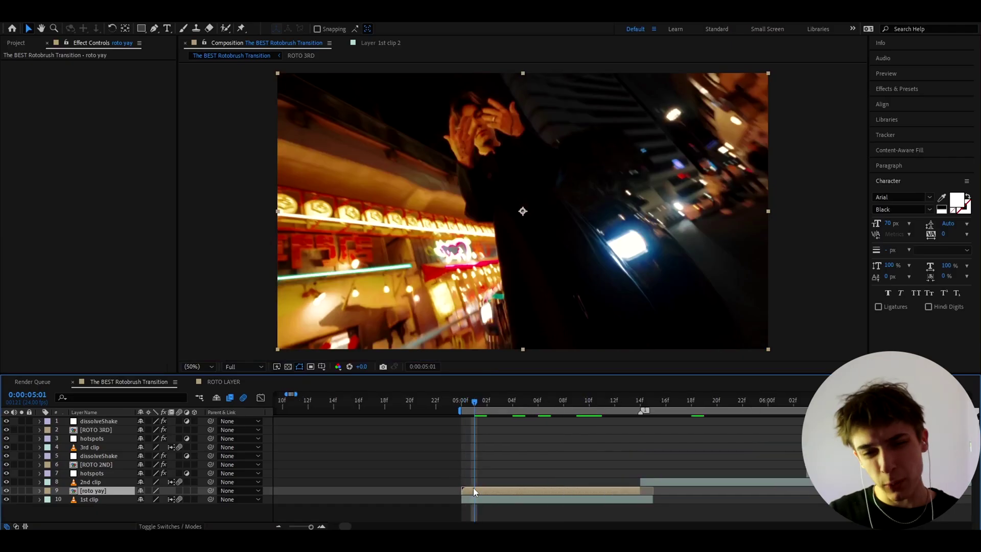
# Add S_MotionDetect to the roto yay layer with Delay Frames set to 3
pyautogui.hotkey('ctrl', 'space')
pyautogui.write('s_motion')
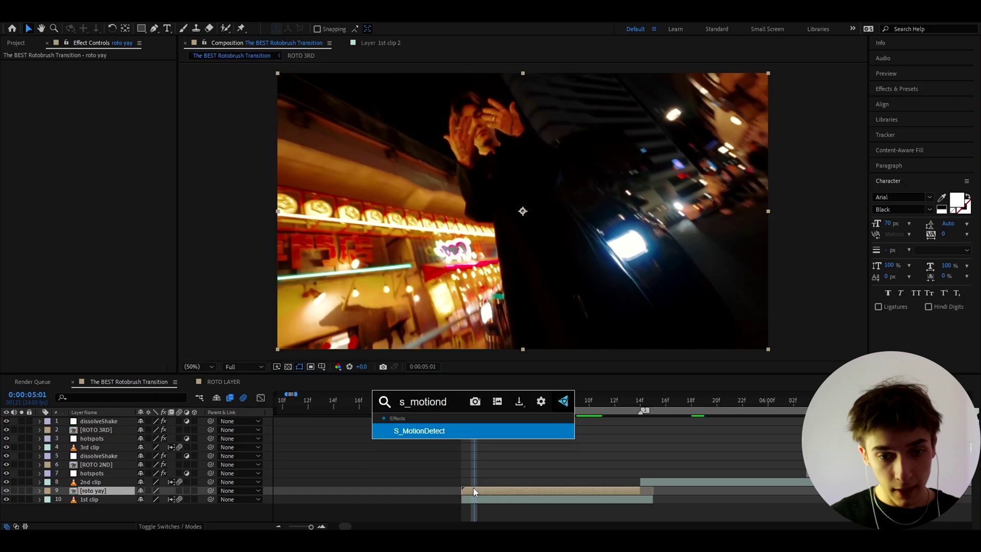
pyautogui.click(432, 431)
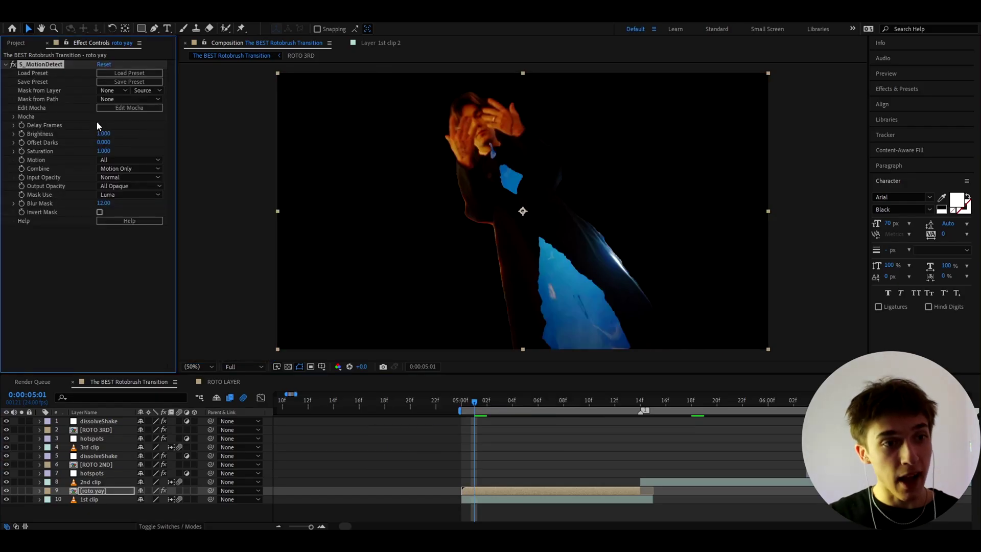
pyautogui.click(97, 124)
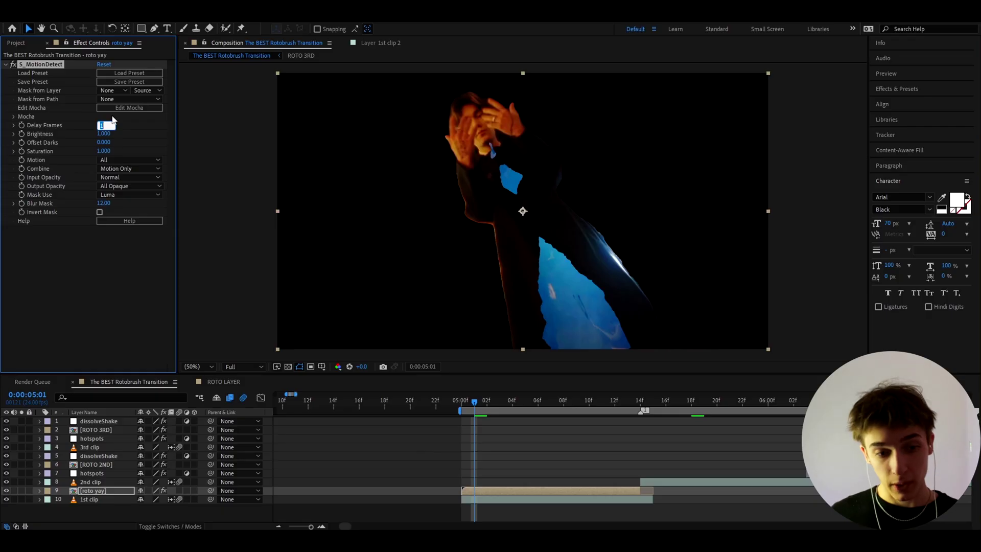
pyautogui.write('3')
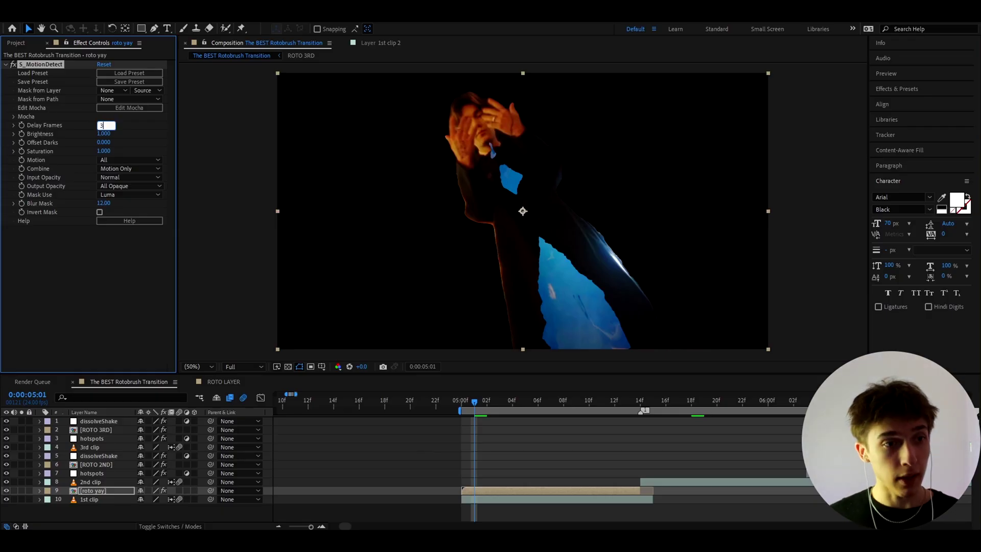
pyautogui.press('Return')
# Add S_DissolveLuma and move the playhead to 0:00:05:14 to check the effects
pyautogui.hotkey('ctrl', 'space')
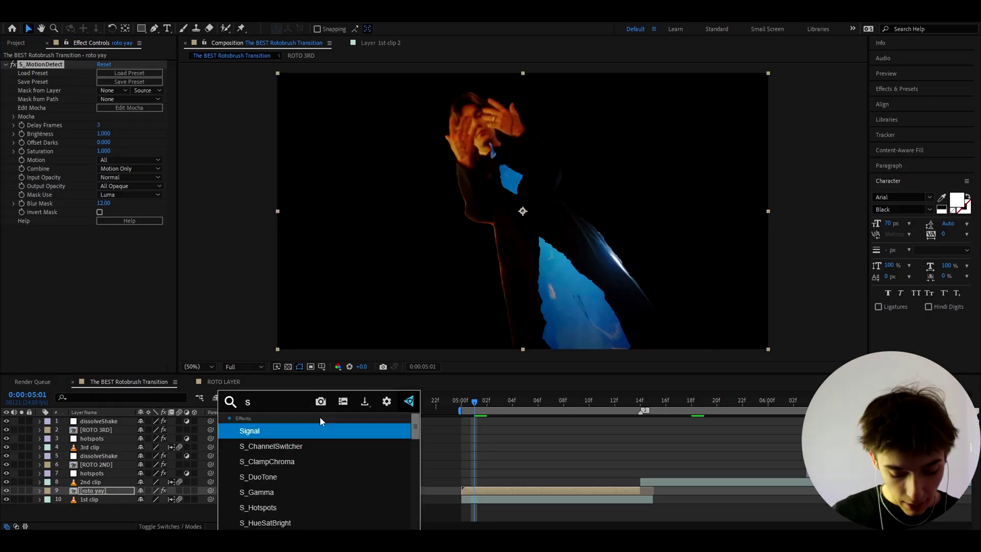
pyautogui.write('s_dissolveluma')
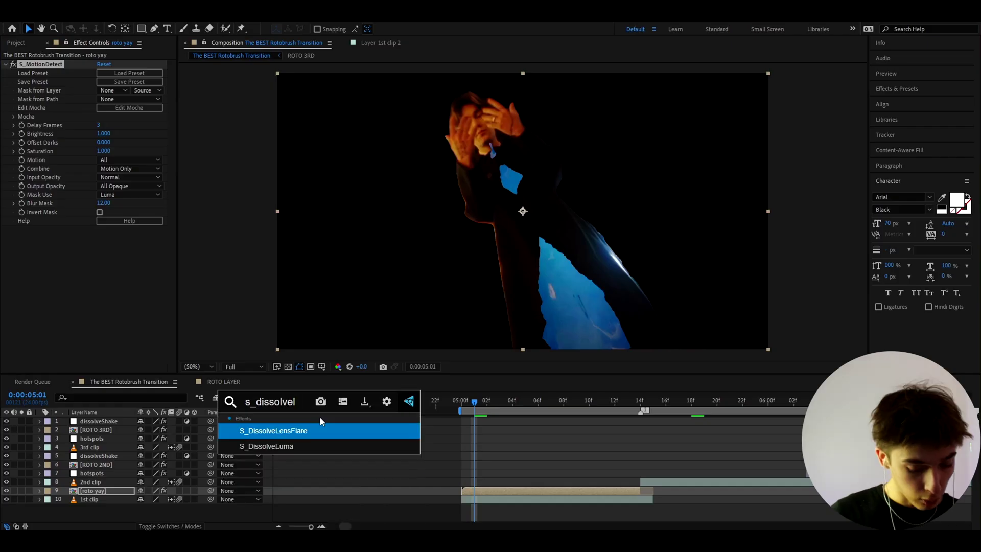
pyautogui.press('Return')
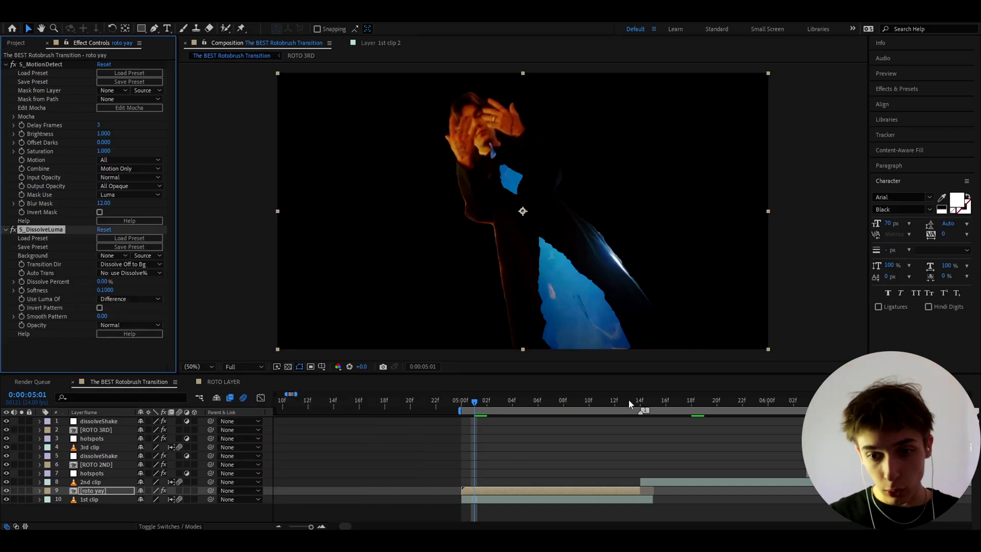
pyautogui.click(629, 400)
pyautogui.click(639, 403)
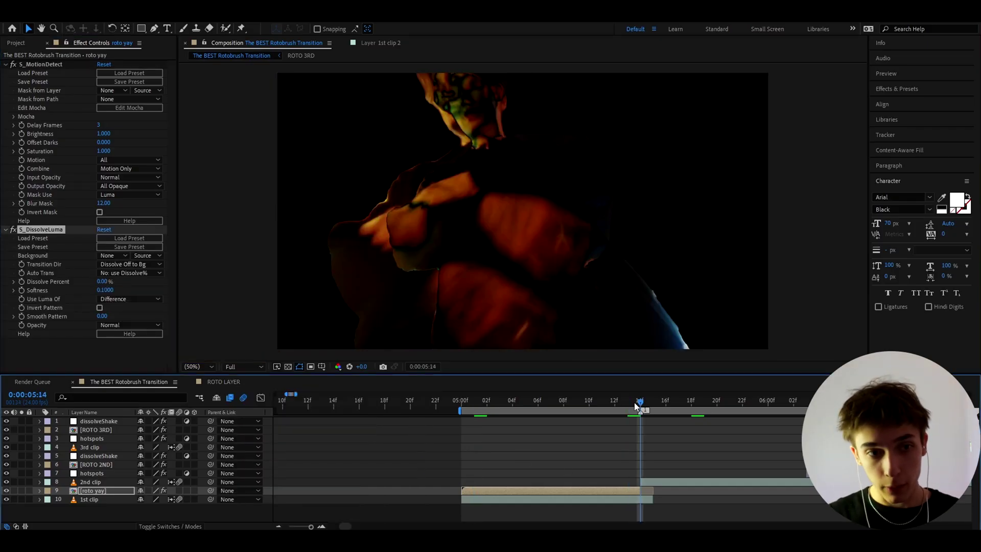
pyautogui.click(27, 285)
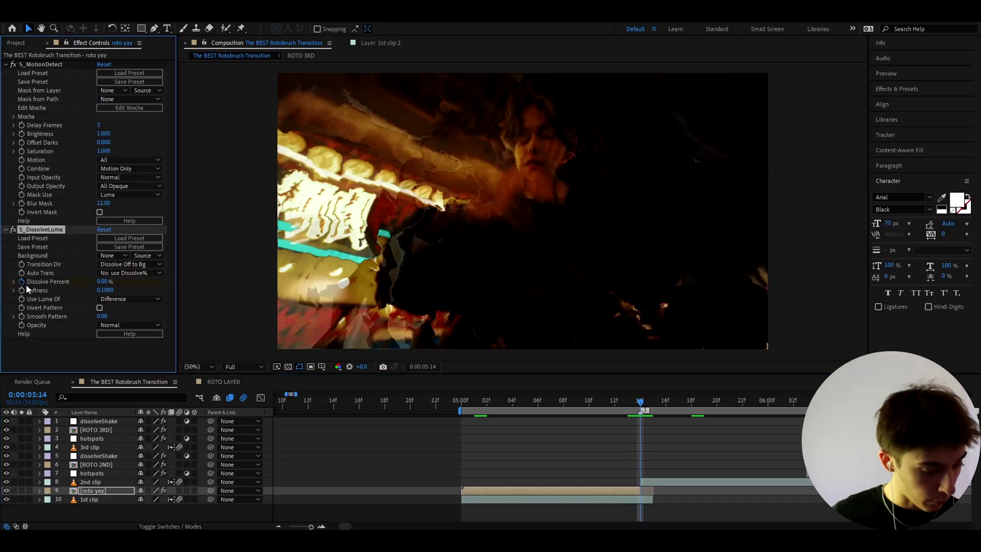
# Add 4-Color Gradient to roto yay with its blending mode set to Screen
pyautogui.hotkey('ctrl', 'space')
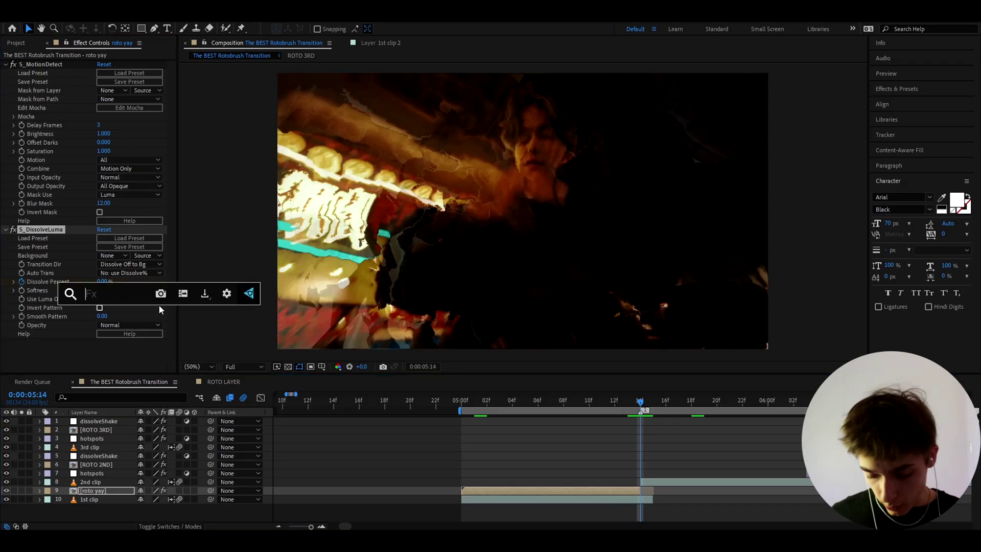
pyautogui.write('4-color')
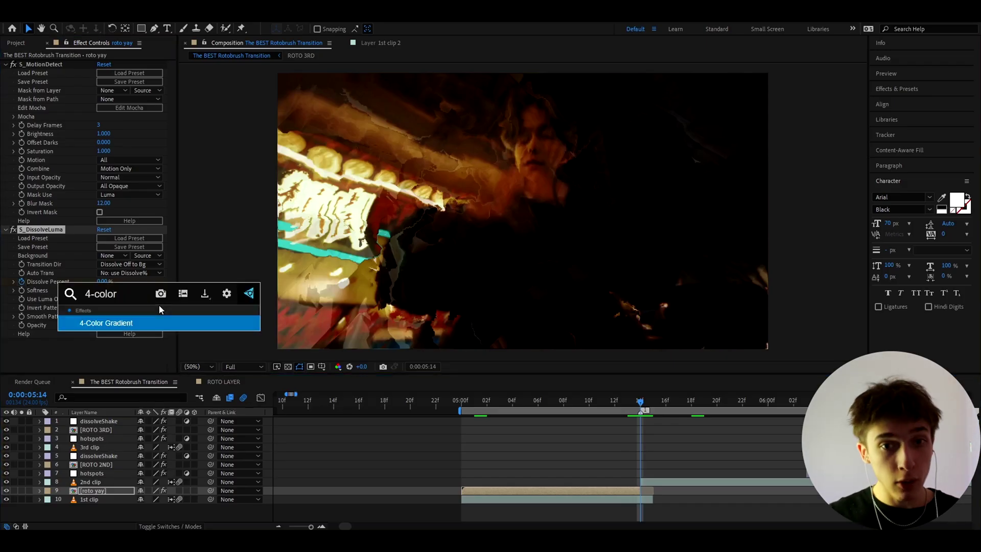
pyautogui.click(136, 322)
pyautogui.press('pageup')
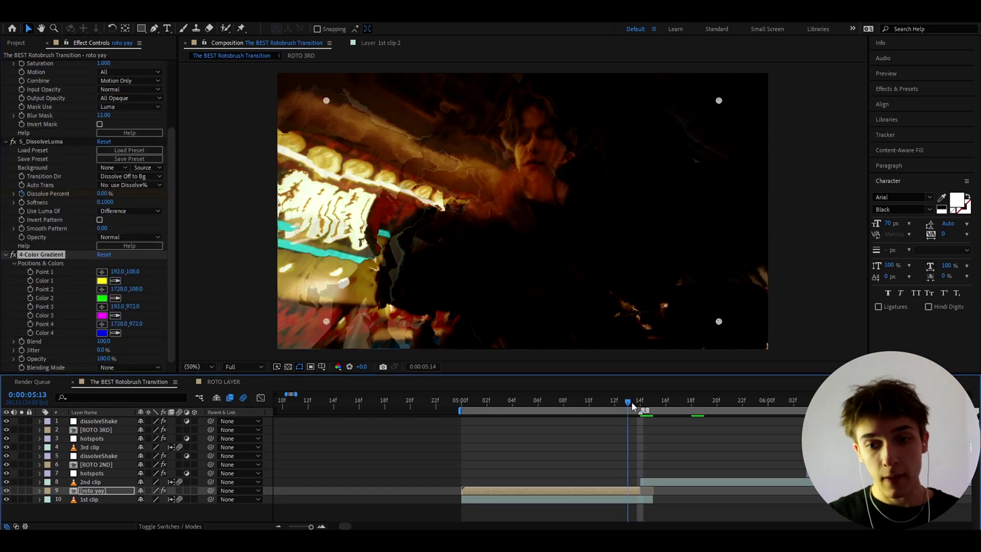
pyautogui.click(115, 368)
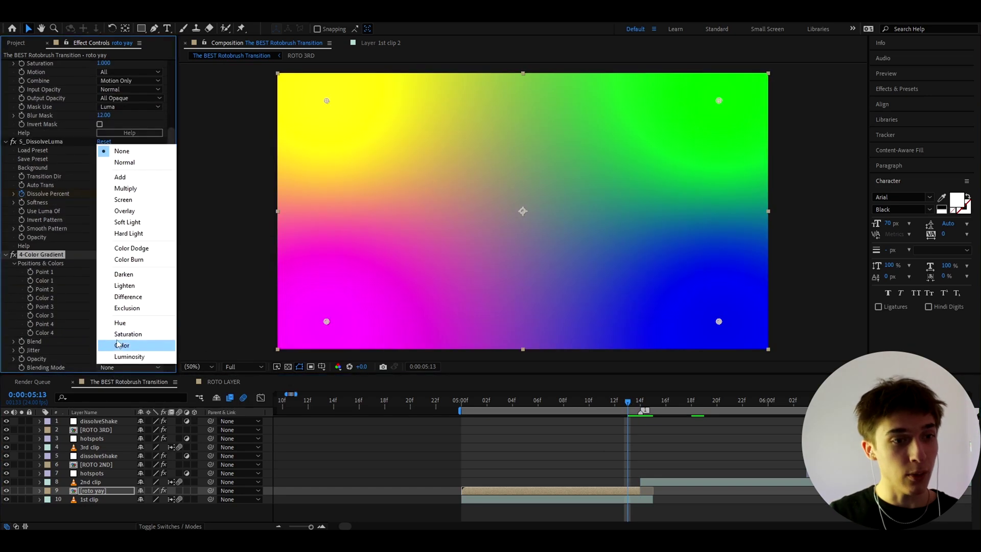
pyautogui.click(118, 202)
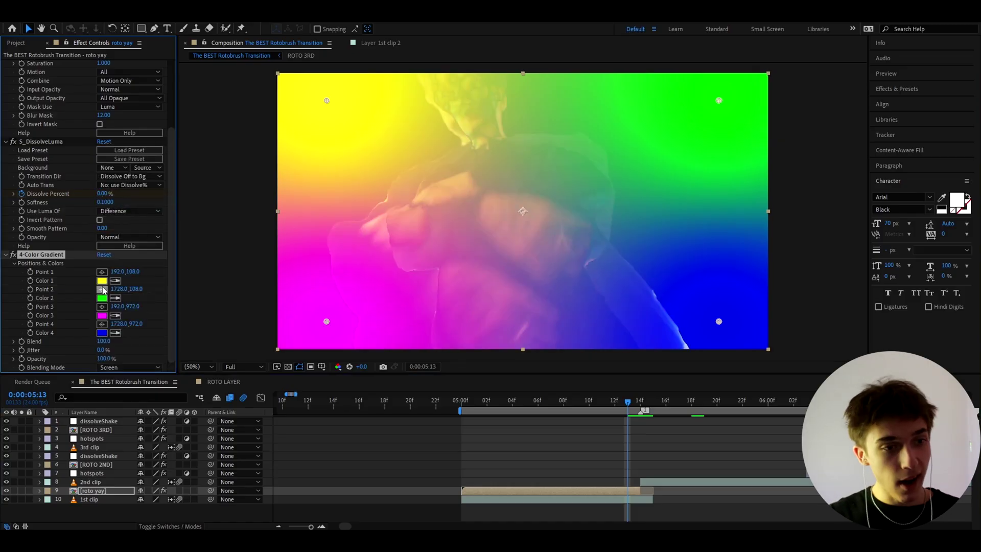
# Set Color 1 to hex 0A88B5 and eyedrop the same cyan-blue into Color 2
pyautogui.click(102, 281)
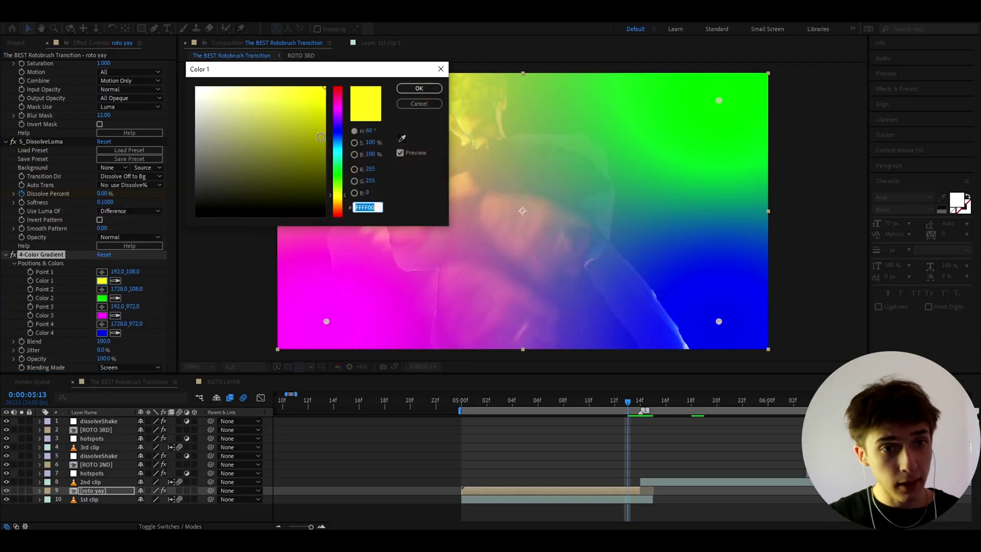
pyautogui.click(336, 140)
pyautogui.moveTo(314, 121); pyautogui.dragTo(305, 127)
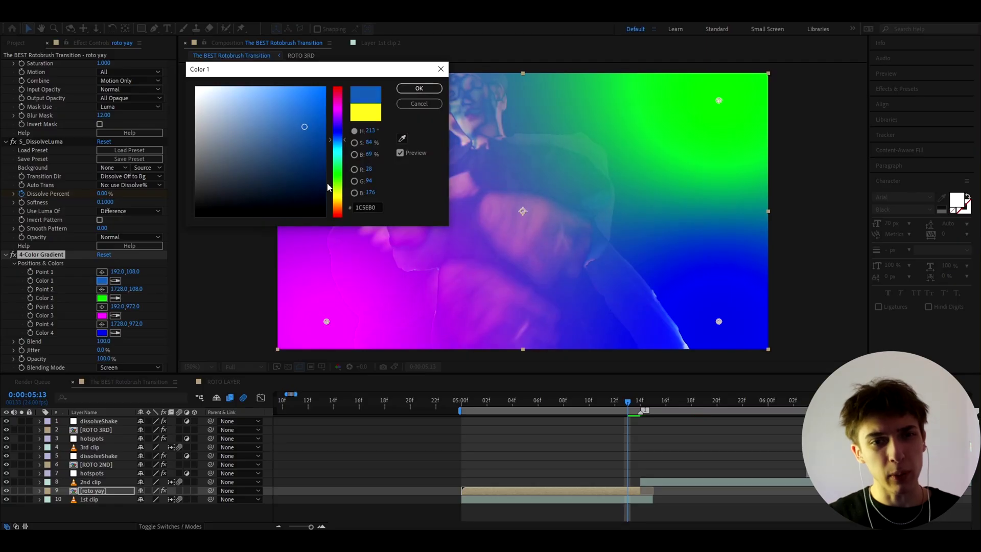
pyautogui.click(376, 208)
pyautogui.write('0A88B5')
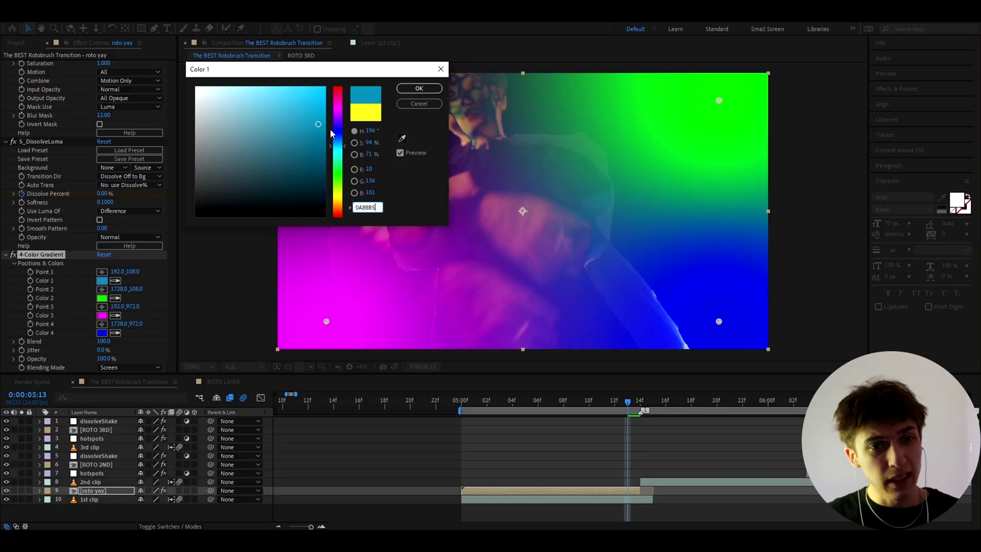
pyautogui.click(373, 204)
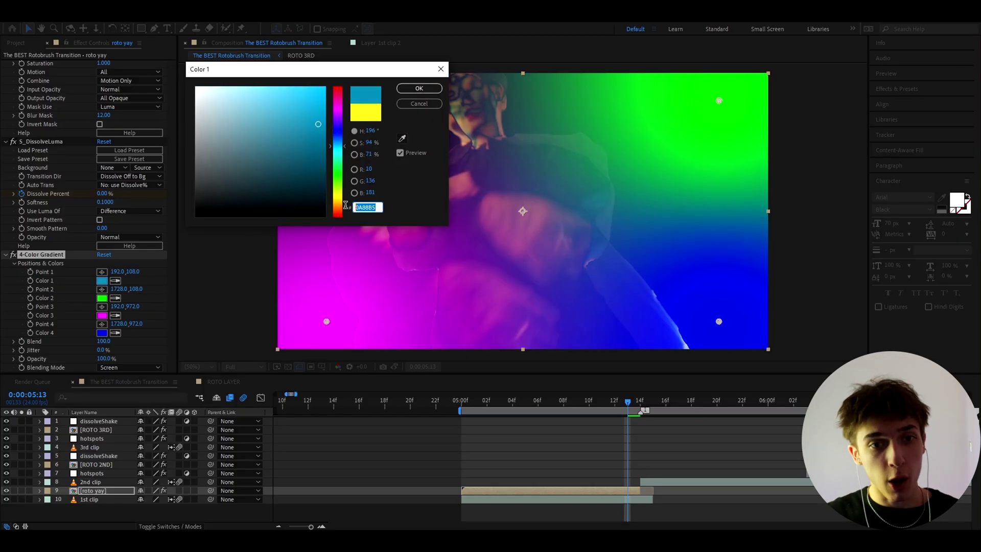
pyautogui.click(411, 89)
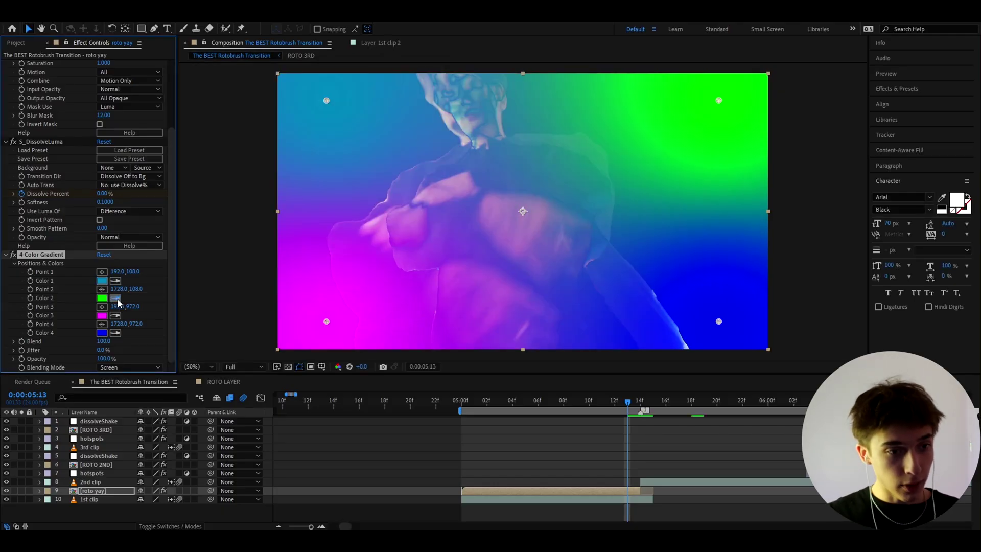
pyautogui.click(116, 298)
pyautogui.click(104, 281)
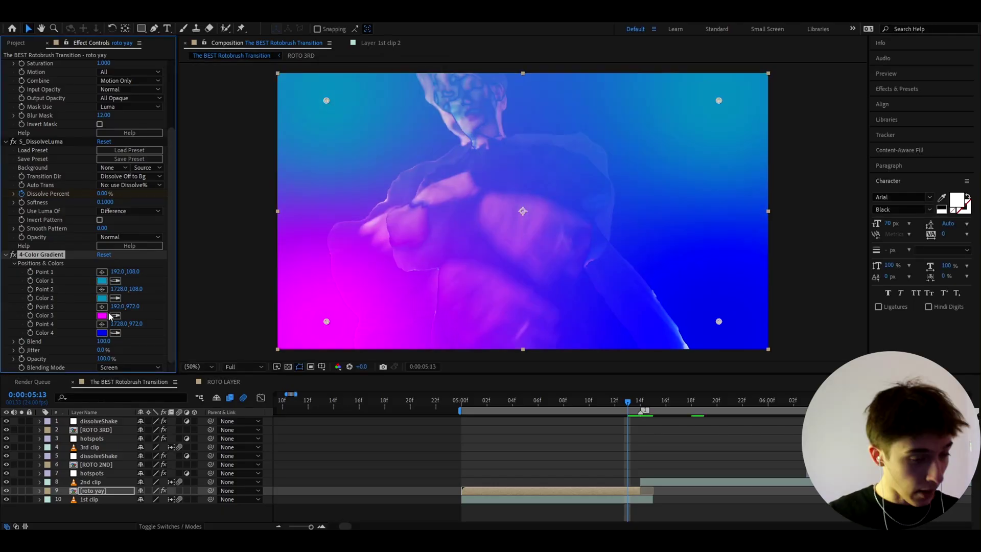
pyautogui.hotkey('ctrl', 'space')
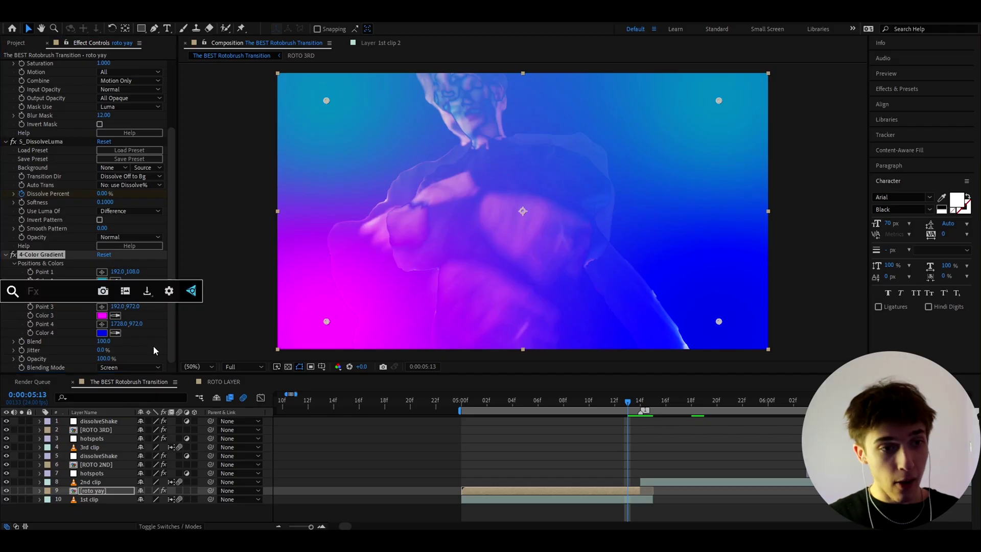
# Add Card Dance with roto yay as Gradient Layer 1
pyautogui.write('card')
pyautogui.click(50, 320)
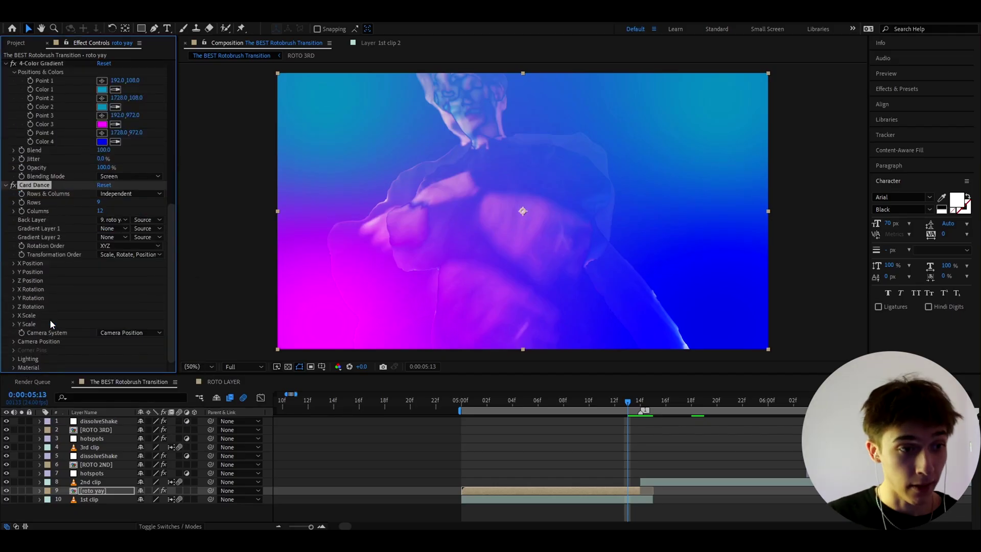
pyautogui.click(106, 230)
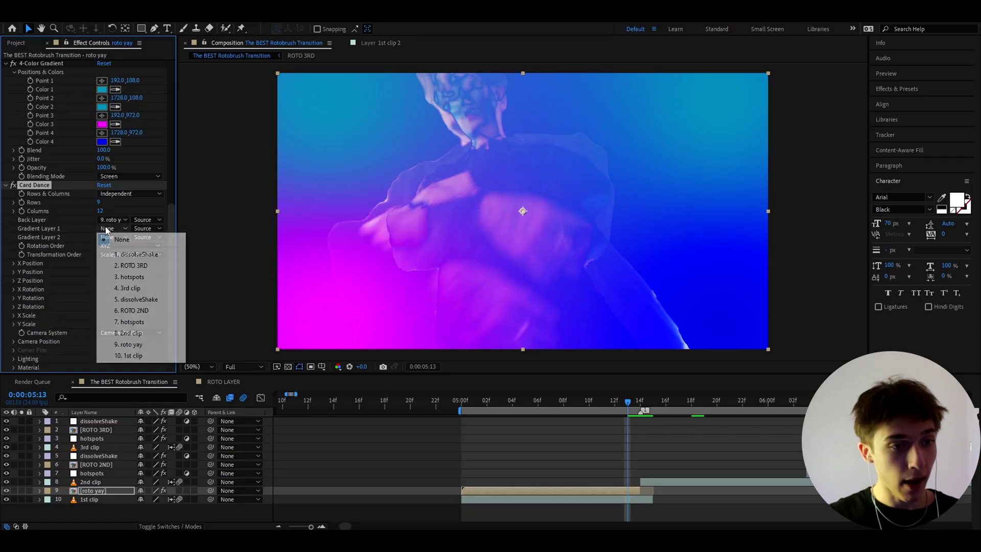
pyautogui.click(128, 345)
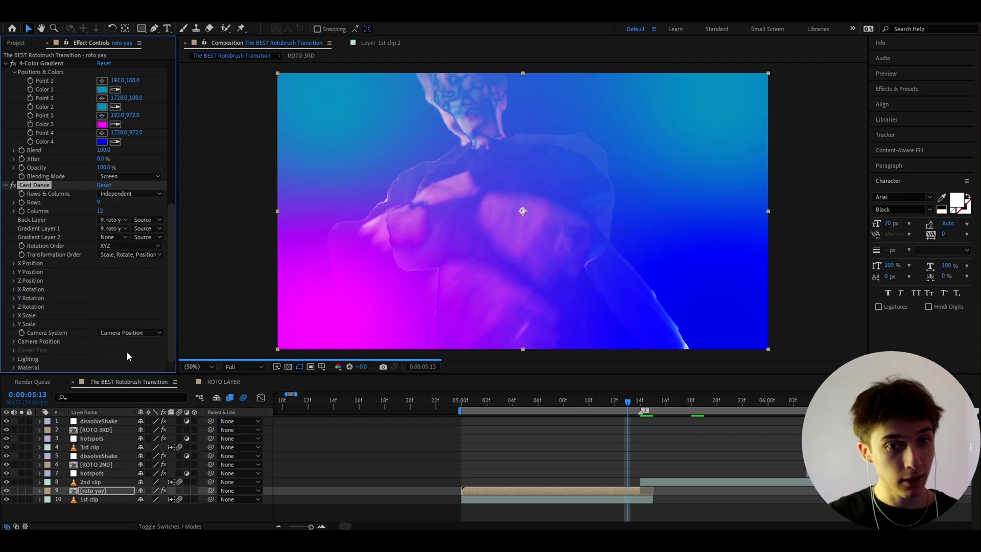
# Set Card Dance to 468 rows and 150 columns
pyautogui.click(100, 202)
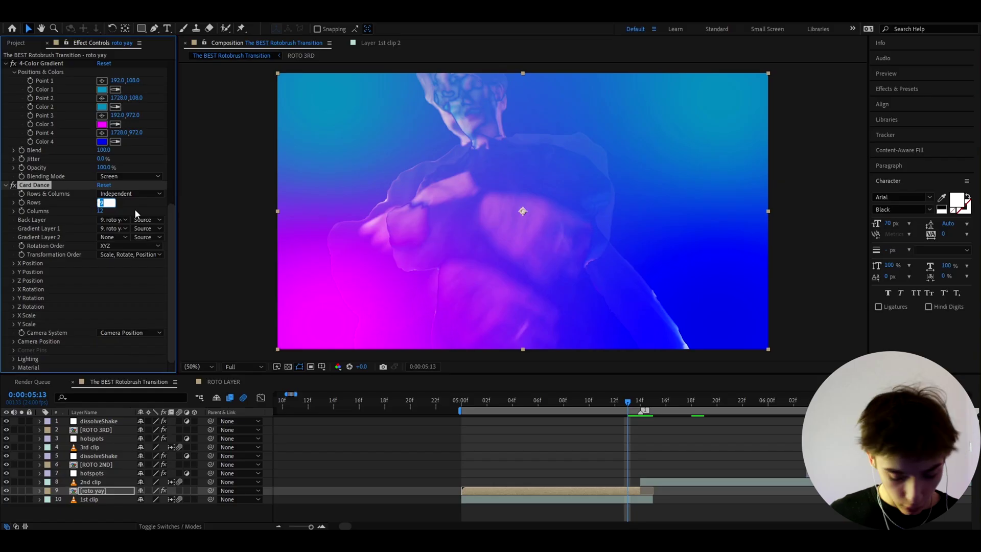
pyautogui.write('468')
pyautogui.press('Return')
pyautogui.click(100, 211)
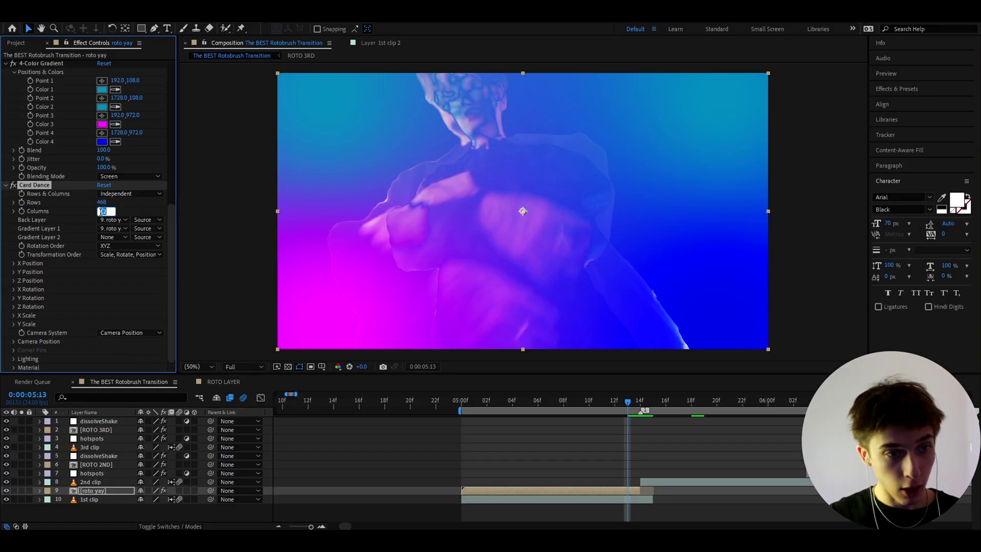
pyautogui.write('150')
pyautogui.press('Return')
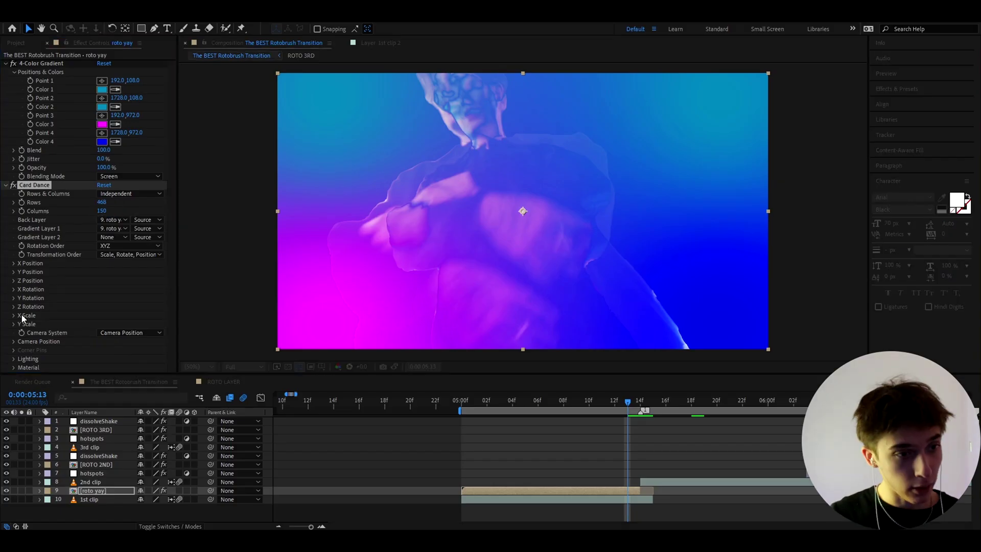
# Drive Card Dance Z Rotation from Intensity 1 with a 599 multiplier
pyautogui.click(14, 307)
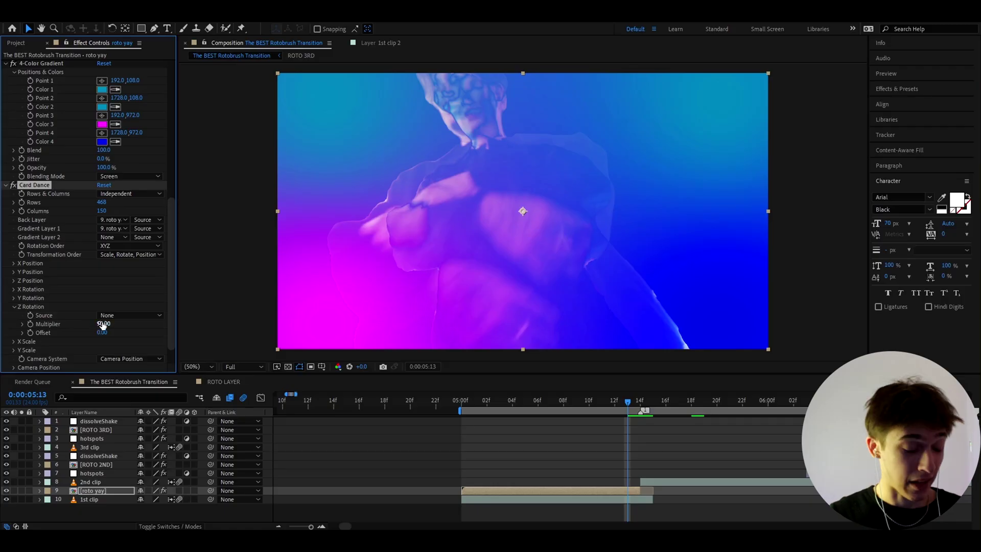
pyautogui.click(113, 314)
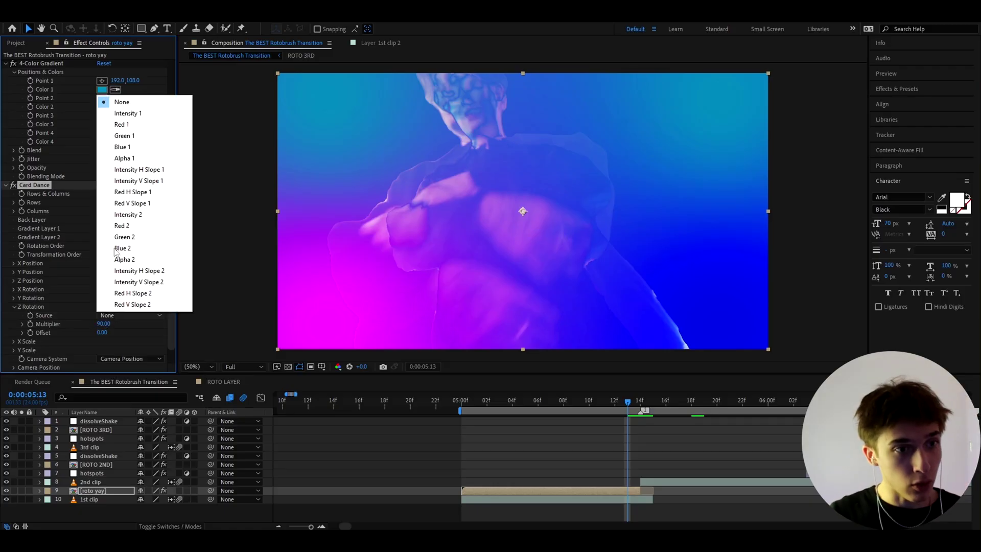
pyautogui.click(126, 114)
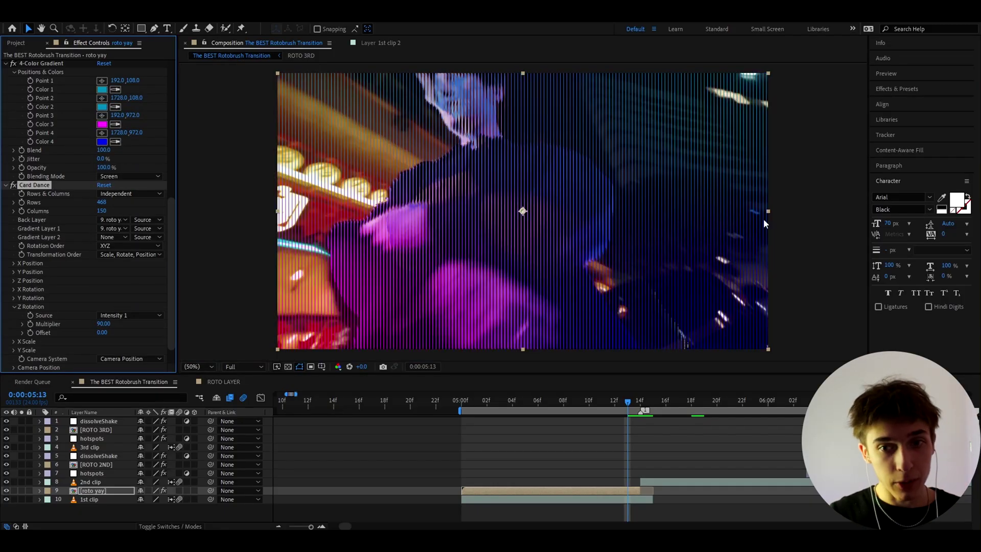
pyautogui.click(102, 325)
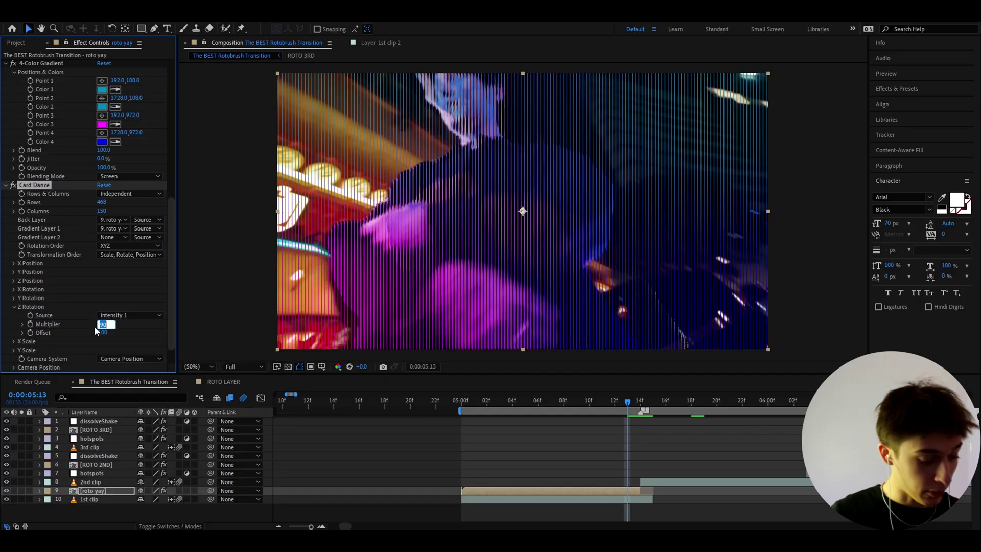
pyautogui.write('599')
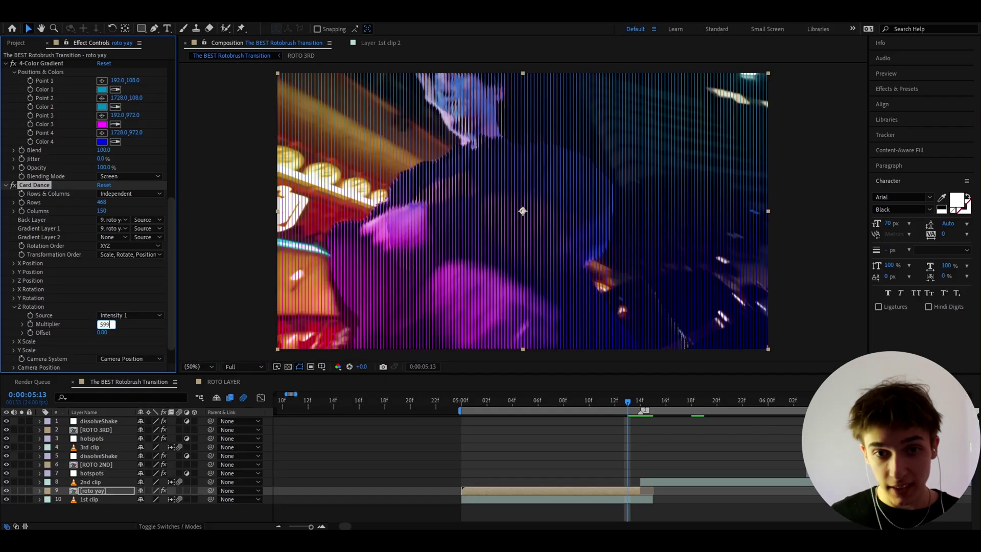
pyautogui.press('Return')
pyautogui.scroll(-2, 84, 266)
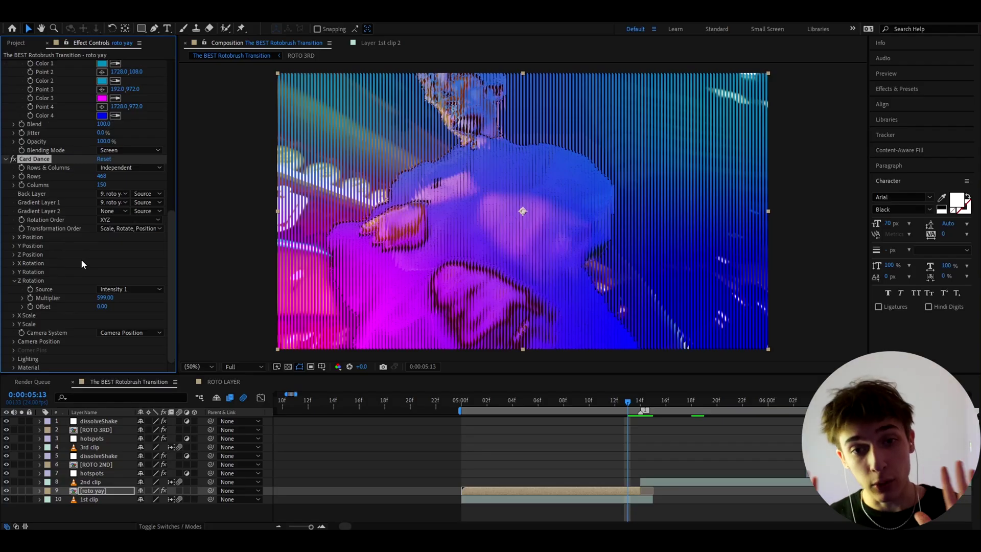
# Add Deep Glow 2 to the roto yay layer and edit its exposure setting
pyautogui.hotkey('ctrl', 'space')
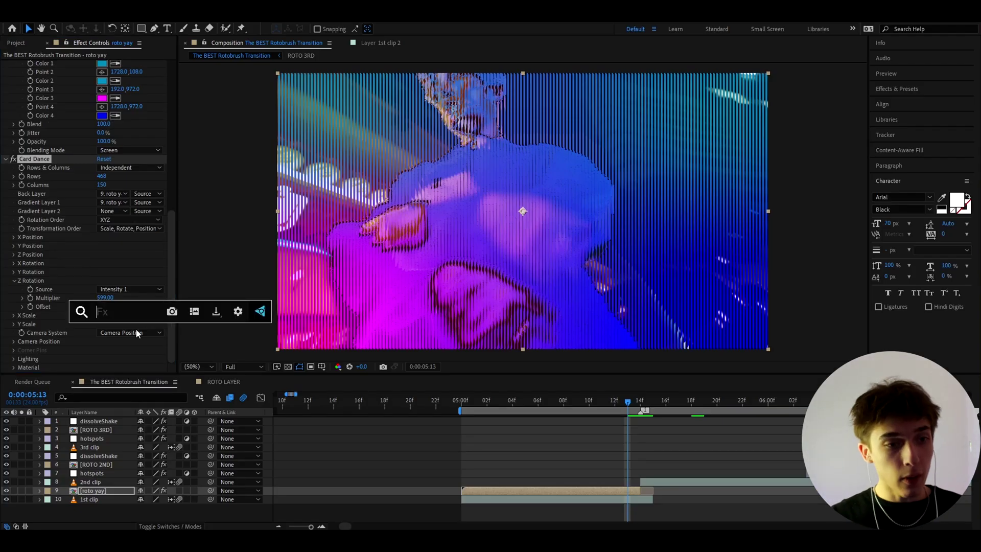
pyautogui.write('dee')
pyautogui.click(115, 358)
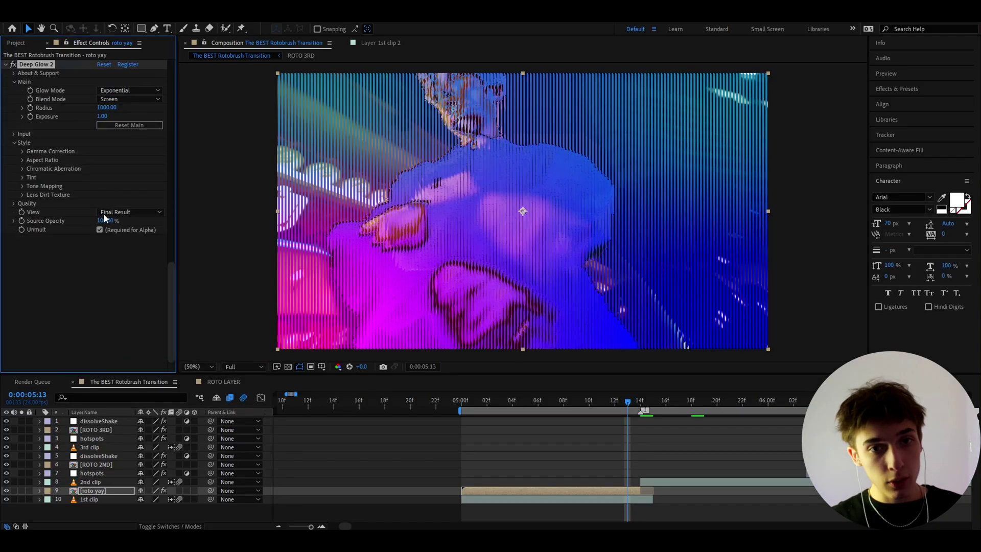
pyautogui.click(104, 116)
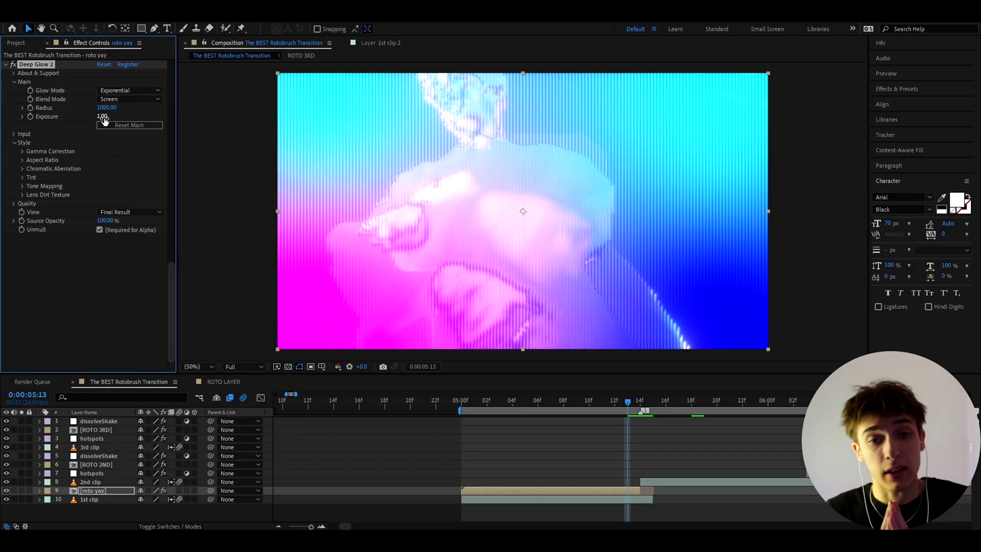
# Add S_Flicker with its Amplitude set to 0.68
pyautogui.hotkey('ctrl', 'space')
pyautogui.write('s_')
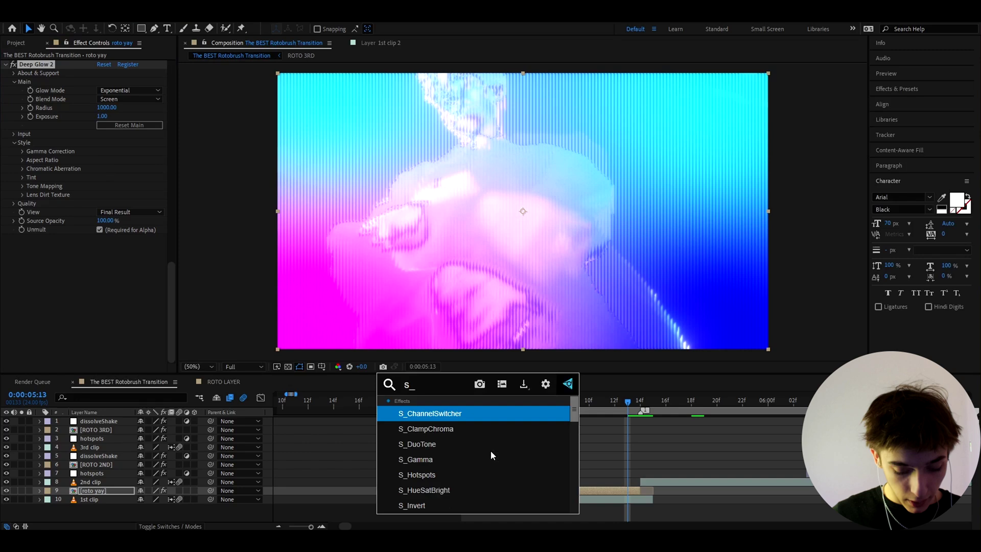
pyautogui.write('flicker')
pyautogui.press('Return')
pyautogui.click(103, 237)
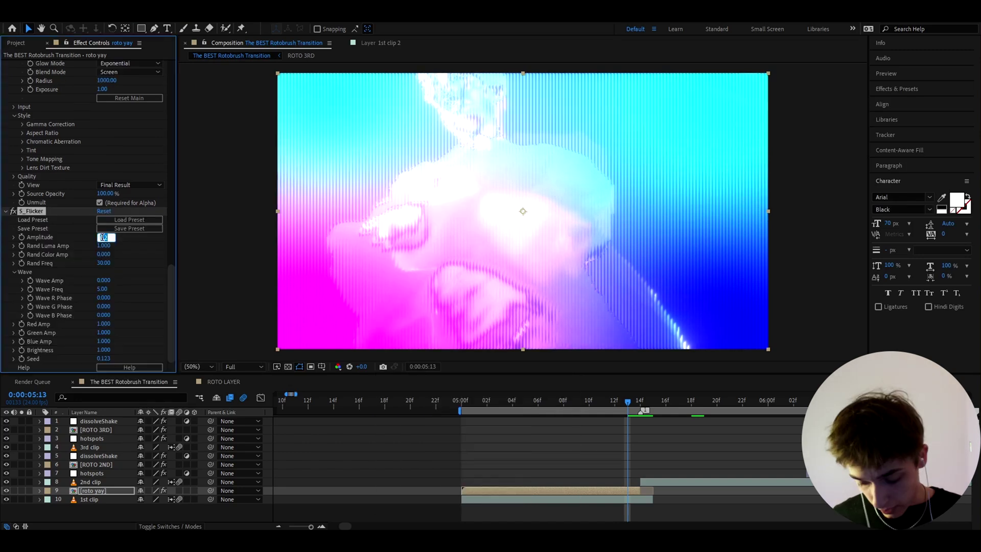
pyautogui.write('0.68')
pyautogui.press('Return')
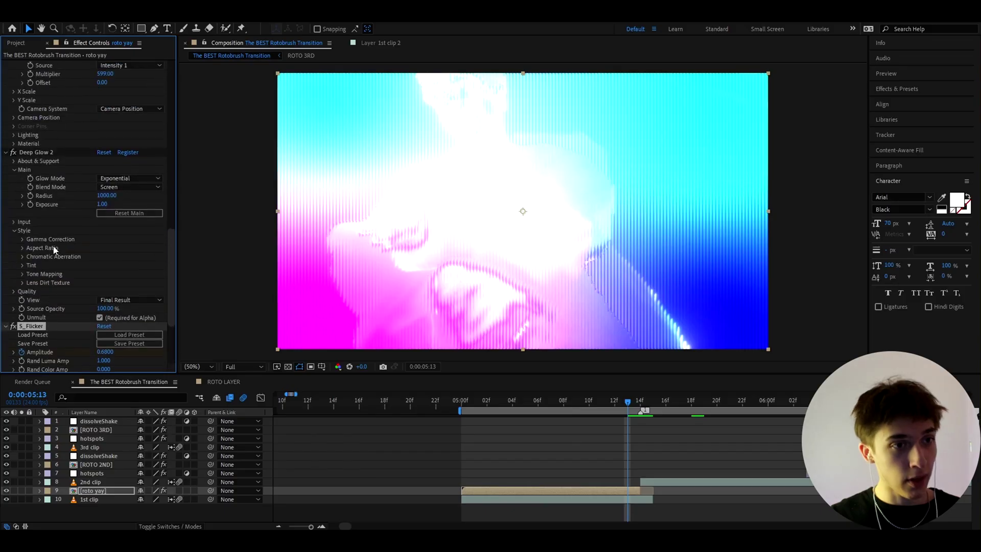
pyautogui.hotkey('ctrl', 'space')
# Apply S_DistortChroma to roto yay with Blur Lens 132, then save the project with Ctrl+S
pyautogui.write('s_dis')
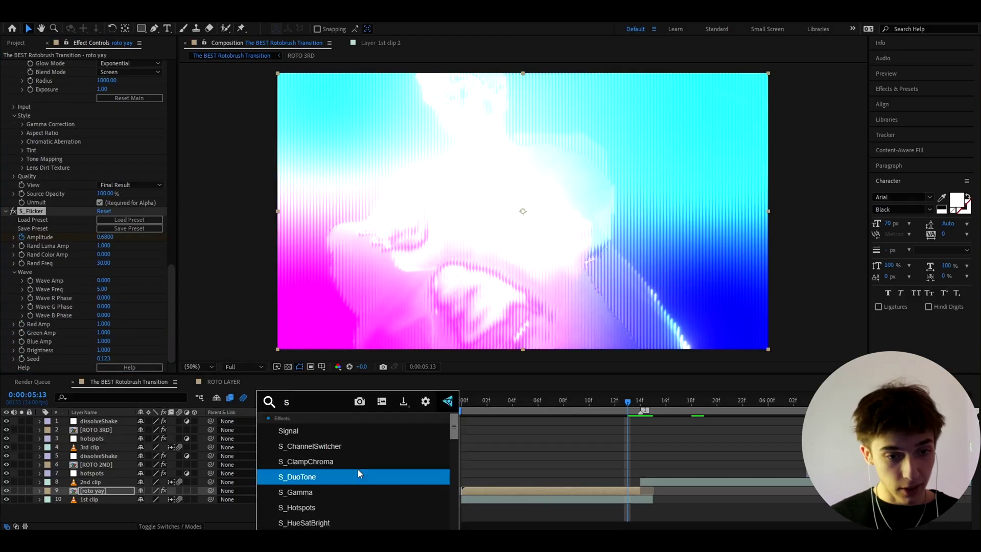
pyautogui.click(315, 464)
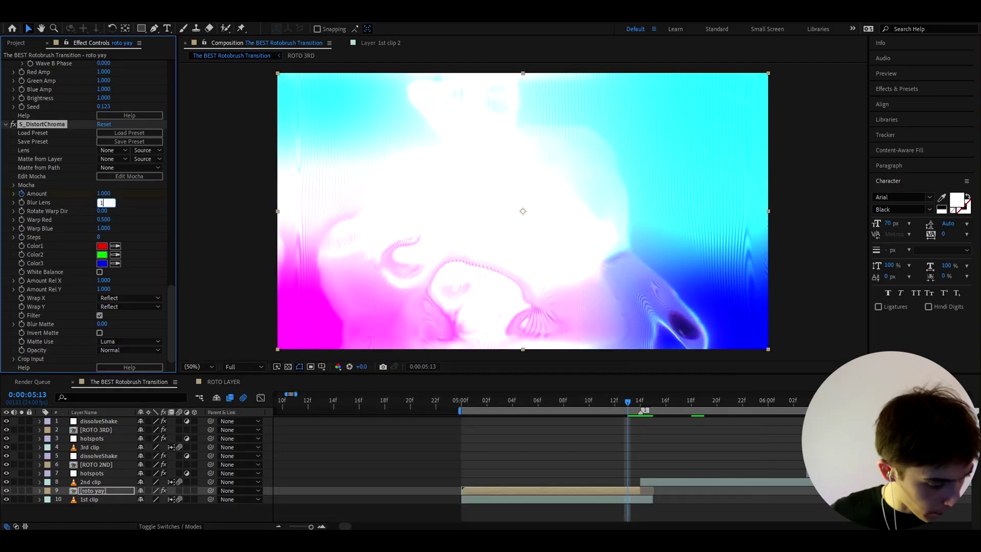
pyautogui.press('Return')
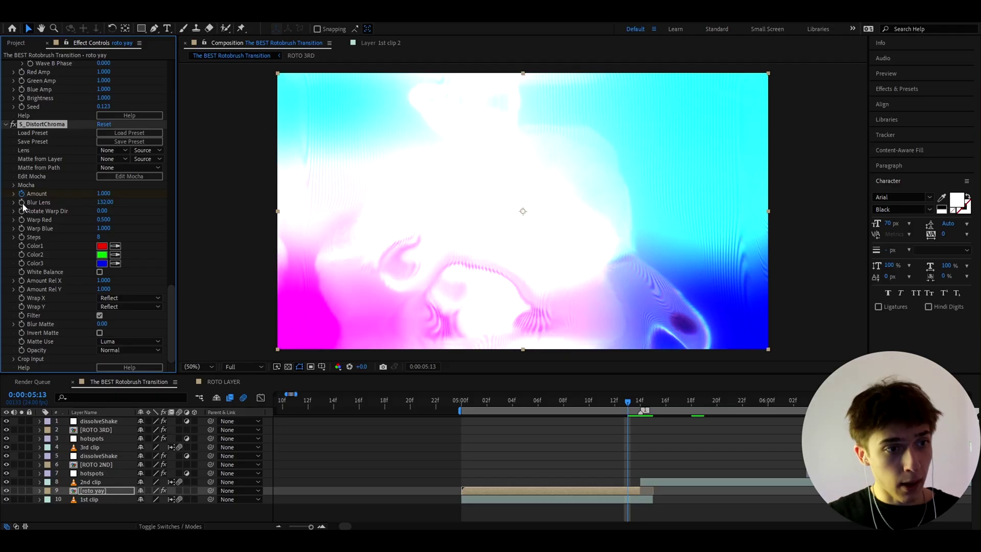
pyautogui.hotkey('ctrl', 's')
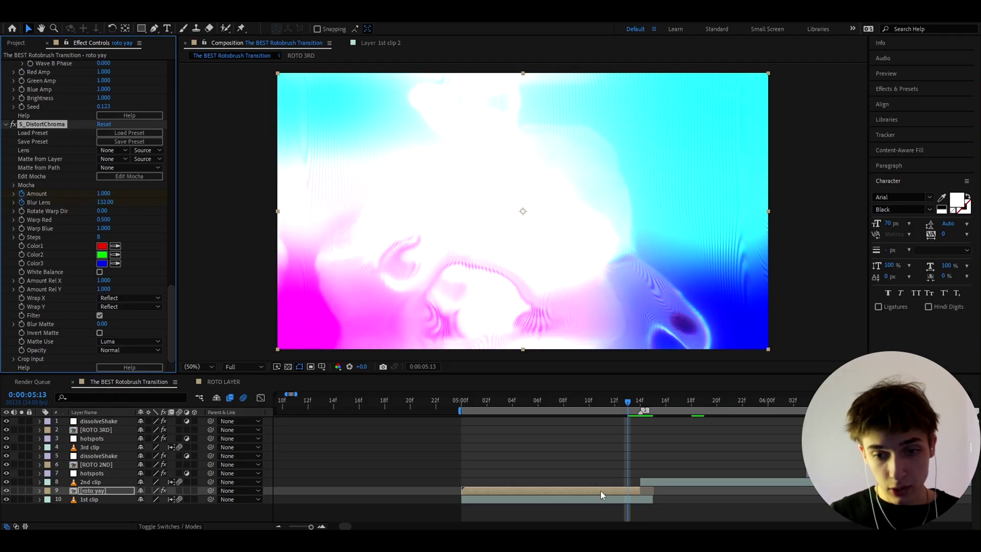
# Blend roto yay in Screen mode, show only its keyframed properties, and disable S_MotionDetect
pyautogui.rightClick(599, 491)
pyautogui.moveTo(667, 327)
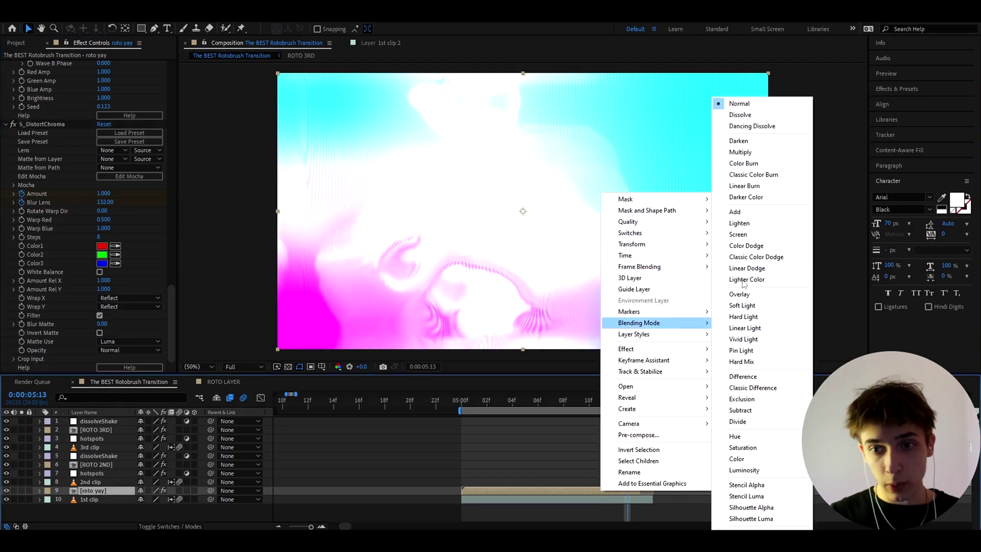
pyautogui.click(744, 237)
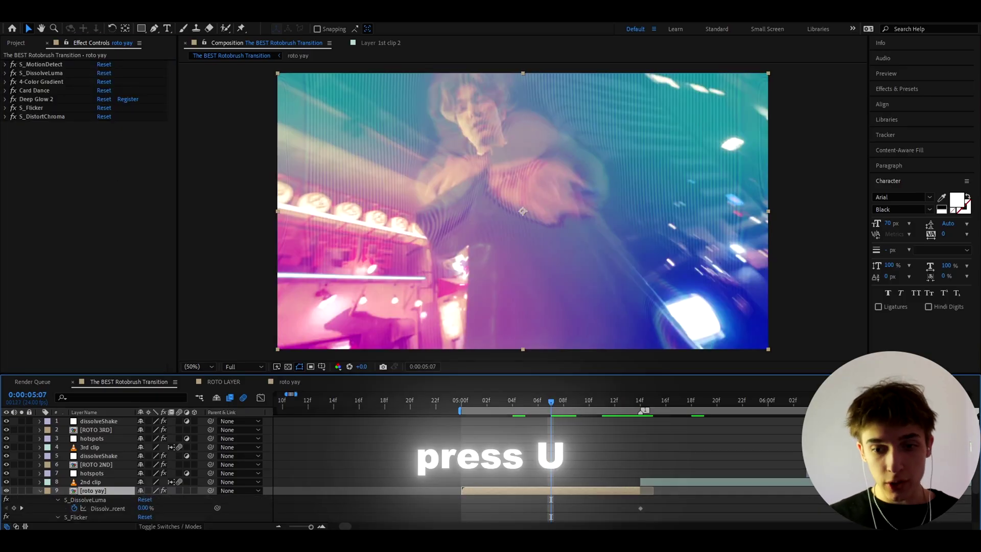
pyautogui.press('u')
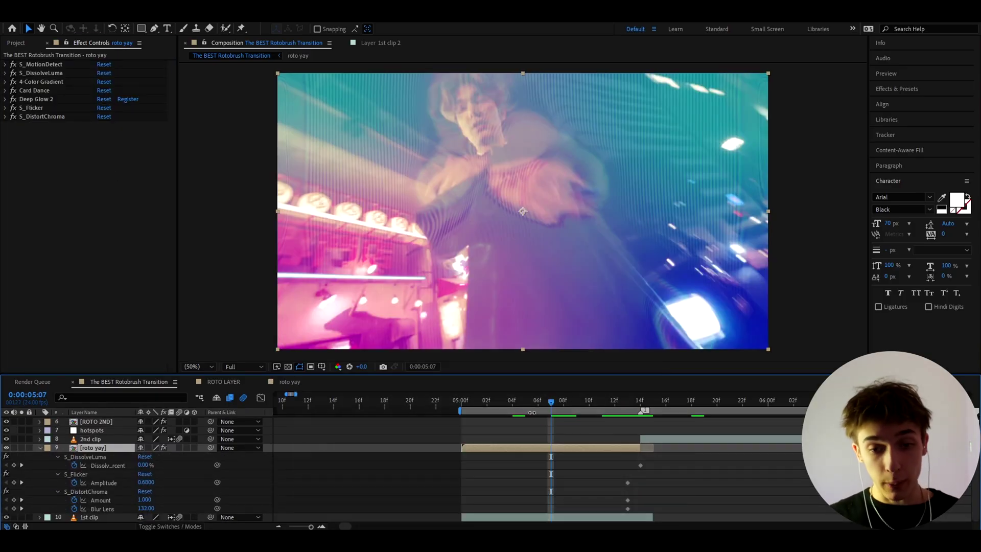
pyautogui.click(13, 64)
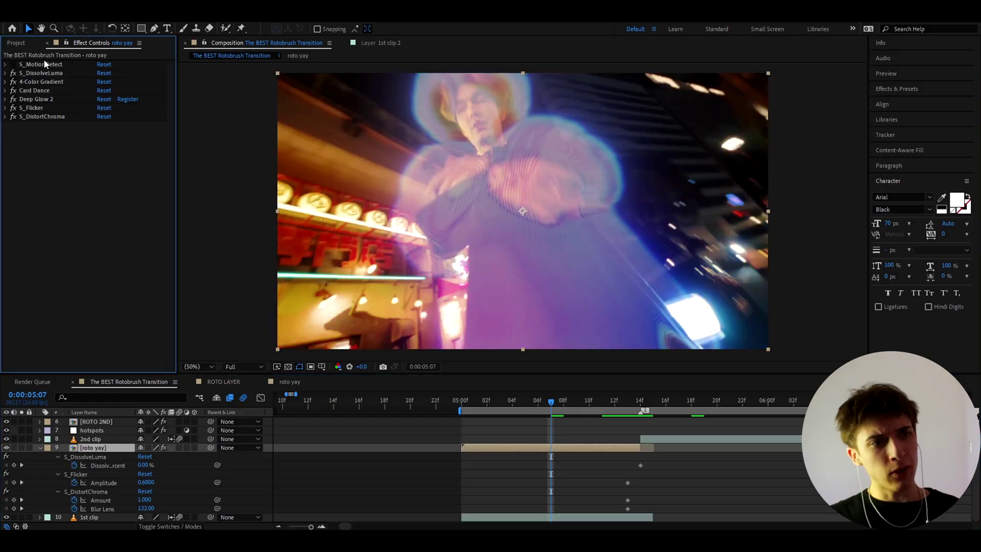
pyautogui.click(40, 65)
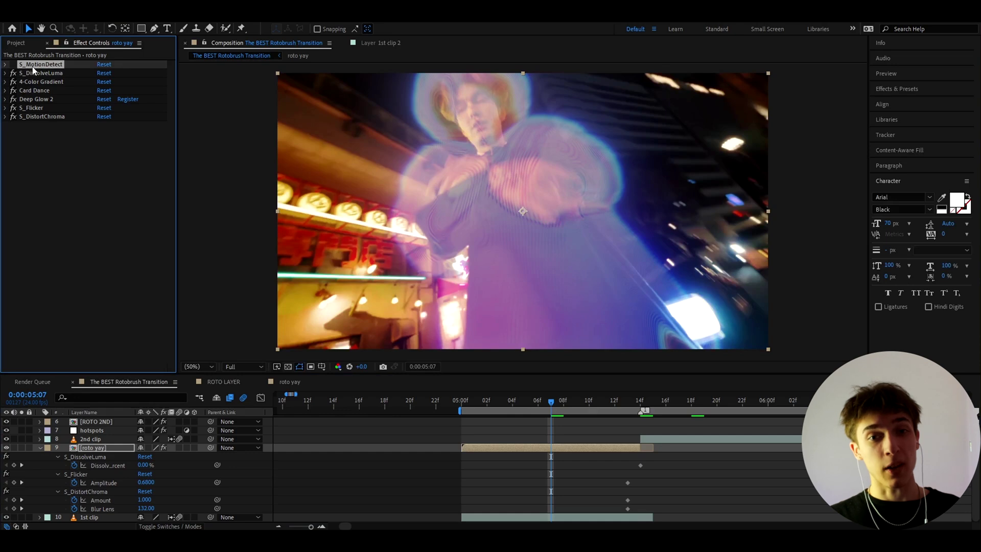
# Nudge the keyframes at 0:00:05:13 one frame later and scrub back to 0:00:05:01
pyautogui.click(616, 479)
pyautogui.press('k')
pyautogui.moveTo(616, 475); pyautogui.dragTo(641, 483)
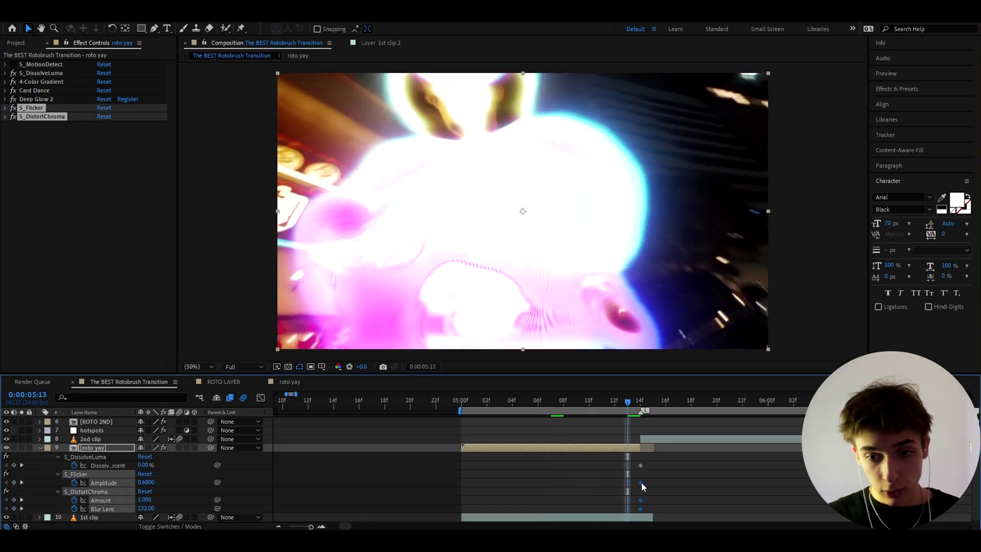
pyautogui.click(639, 406)
pyautogui.moveTo(648, 404); pyautogui.dragTo(475, 404)
# Keyframe Dissolve Percent 100, Amplitude 0, Amount 0 and Blur Lens 350 at 0:00:05:01
pyautogui.click(474, 452)
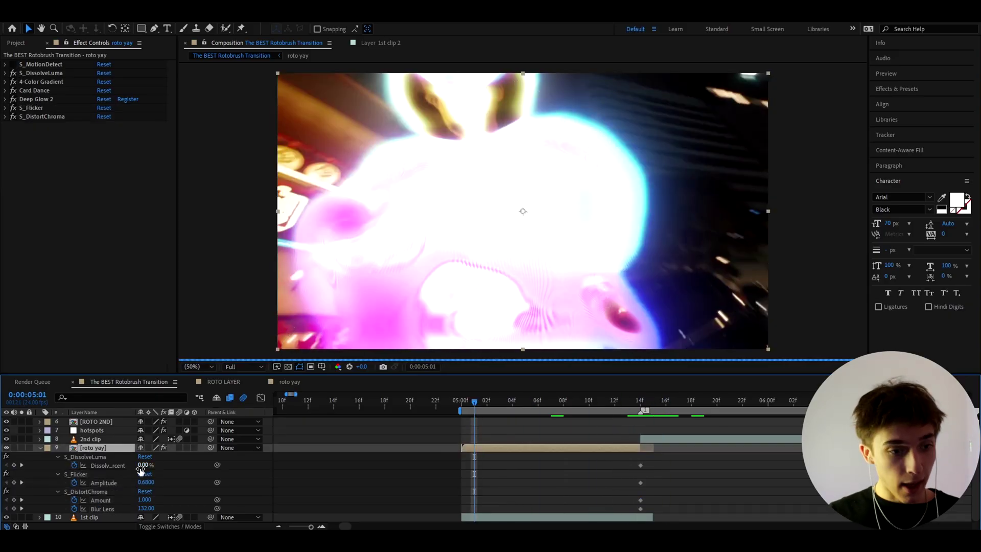
pyautogui.click(145, 465)
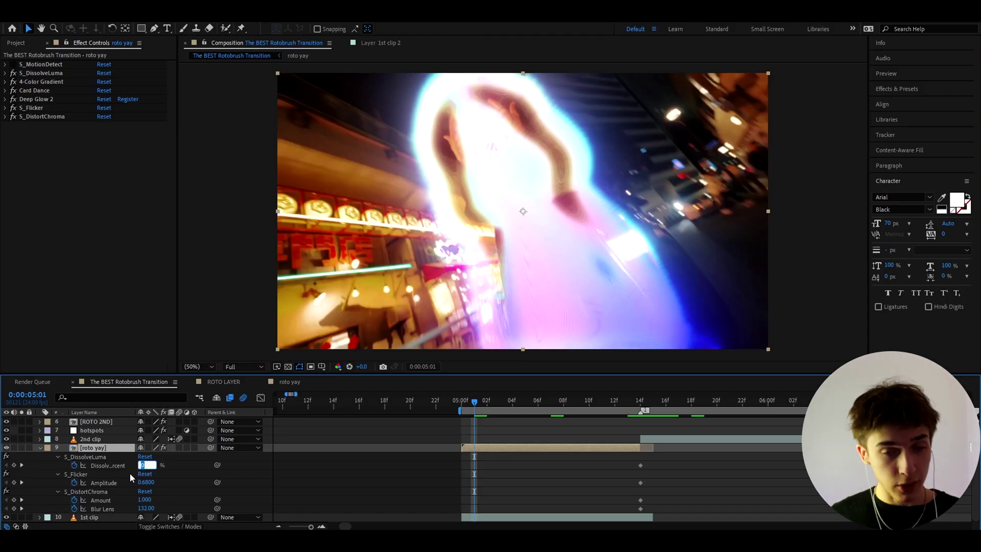
pyautogui.write('100')
pyautogui.press('Tab')
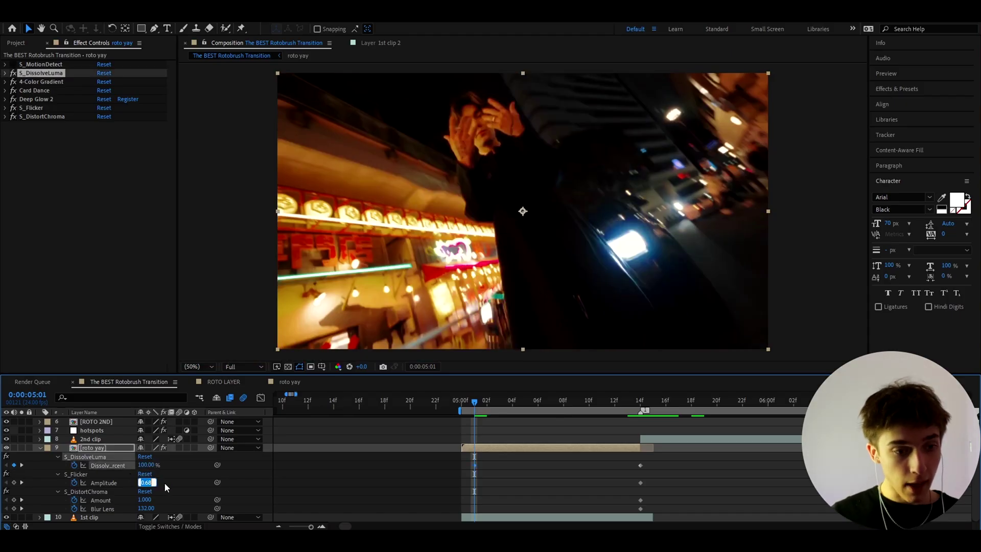
pyautogui.press('Return')
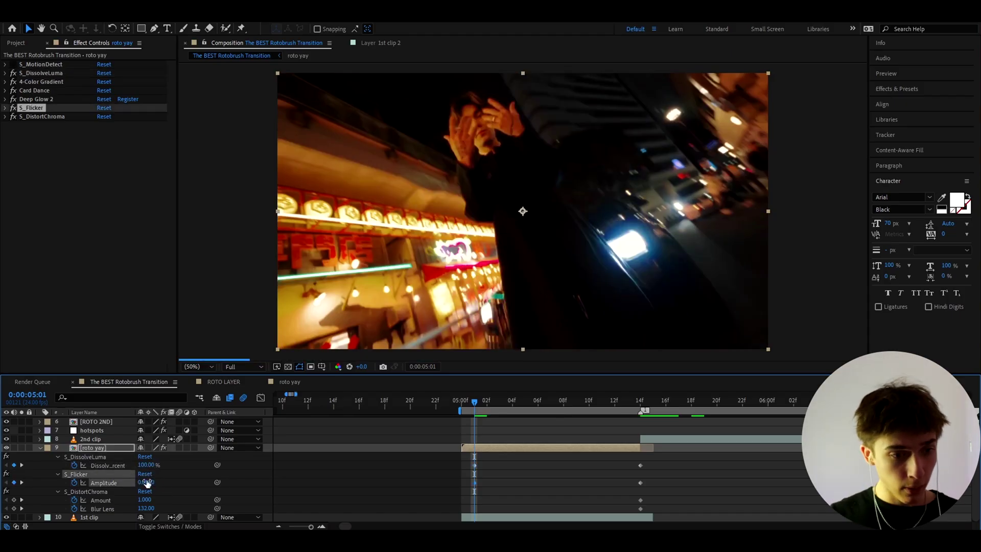
pyautogui.click(147, 499)
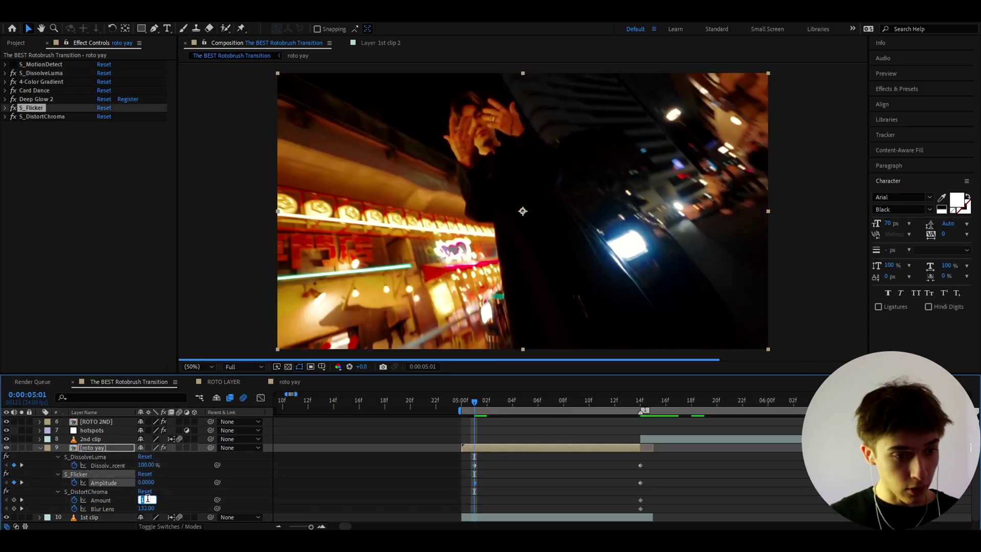
pyautogui.write('0')
pyautogui.press('Tab')
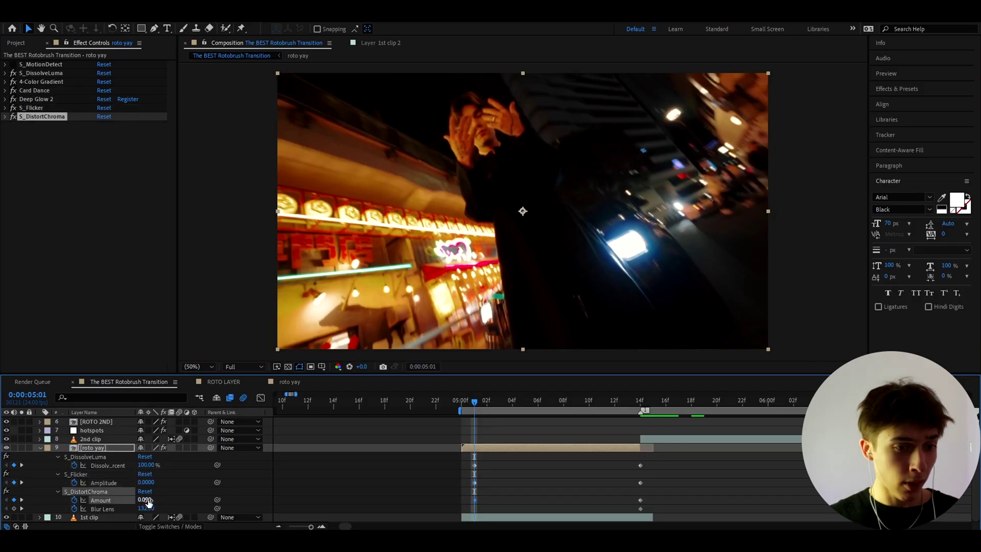
pyautogui.write('350')
pyautogui.press('Return')
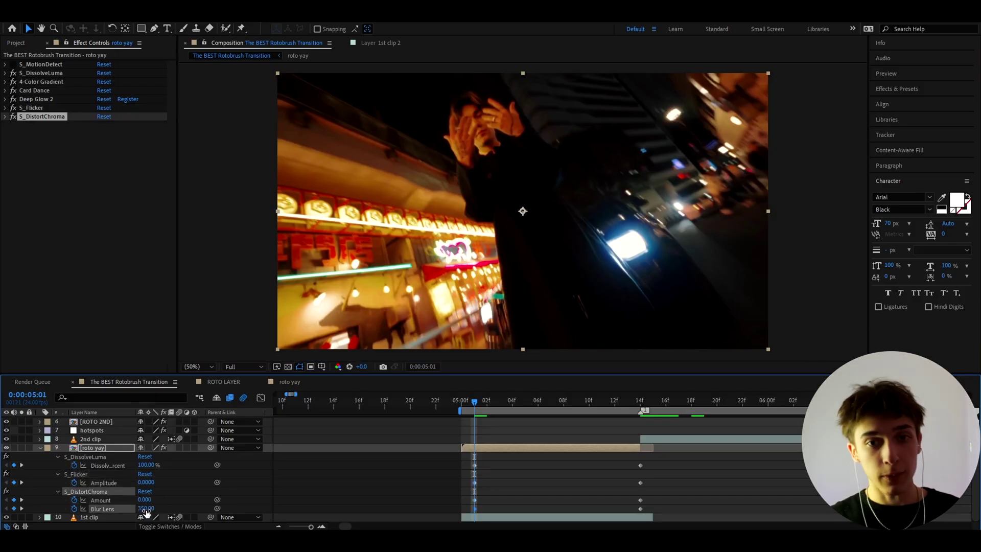
pyautogui.moveTo(458, 460); pyautogui.dragTo(671, 512)
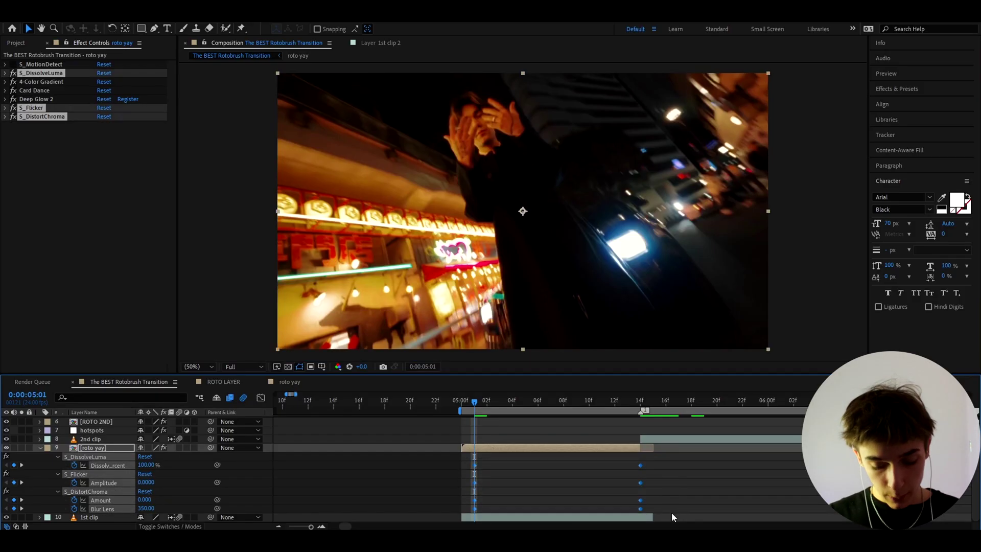
# Easy-ease the transition keyframes and steepen both ends of the Dissolve Percent curve from 100% to 0
pyautogui.press('F9')
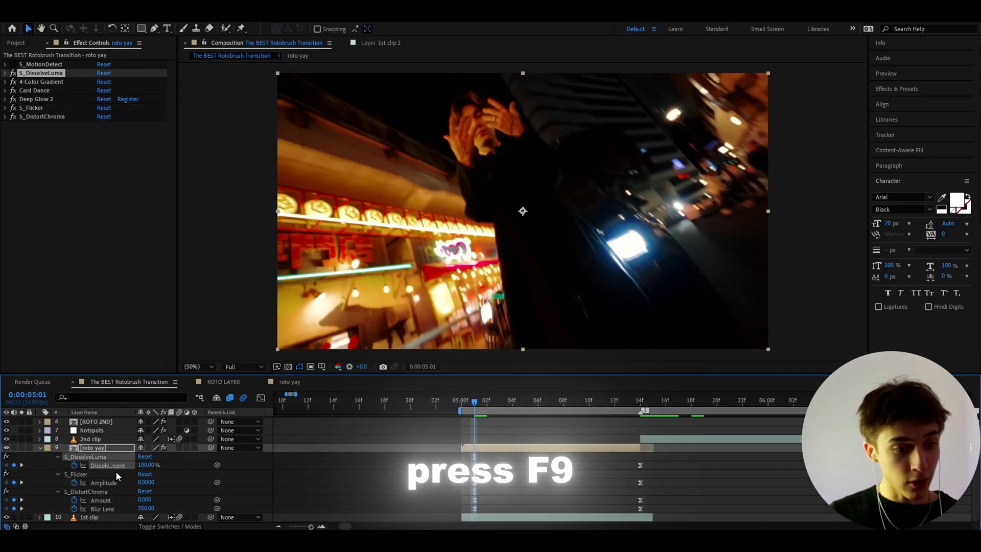
pyautogui.click(260, 398)
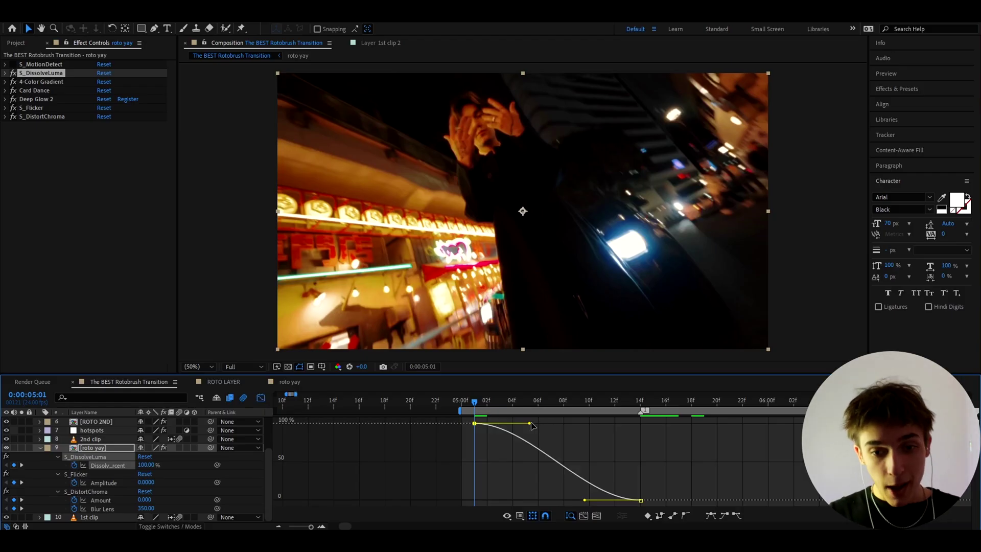
pyautogui.moveTo(530, 423); pyautogui.dragTo(473, 475)
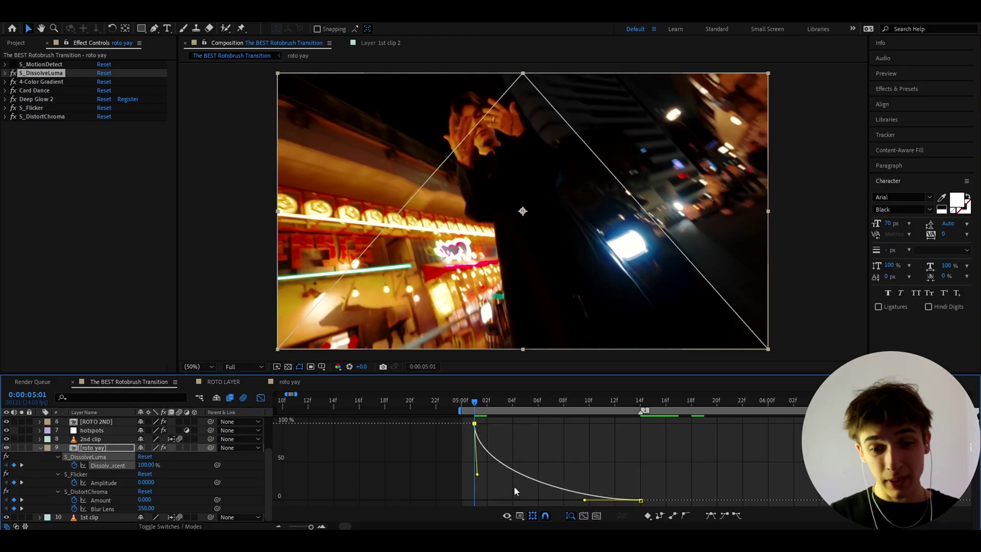
pyautogui.moveTo(584, 500); pyautogui.dragTo(638, 458)
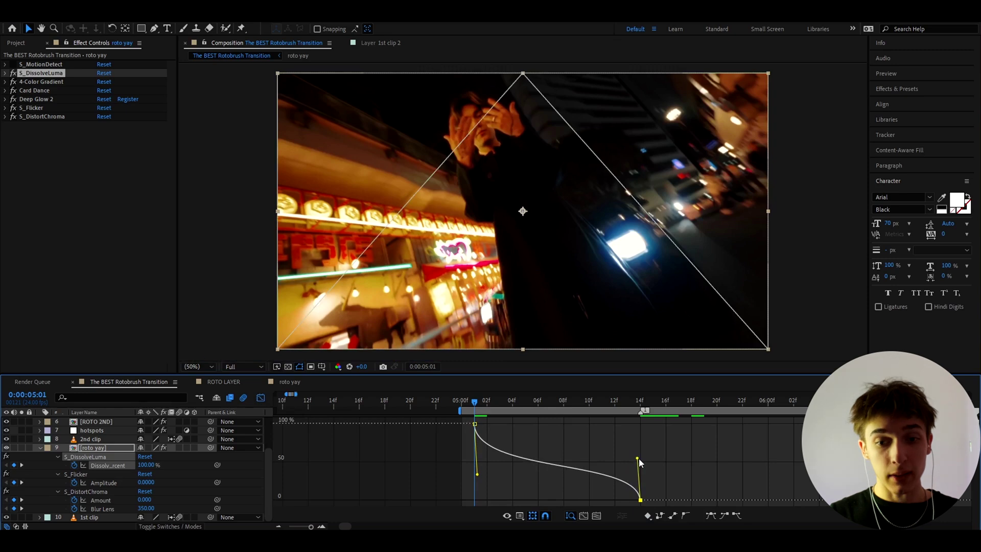
pyautogui.click(535, 401)
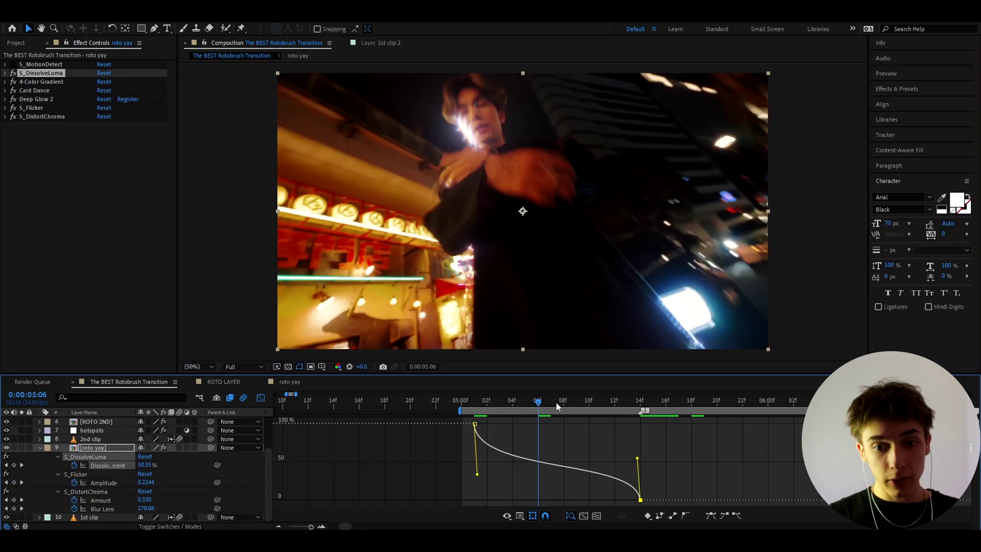
pyautogui.click(559, 405)
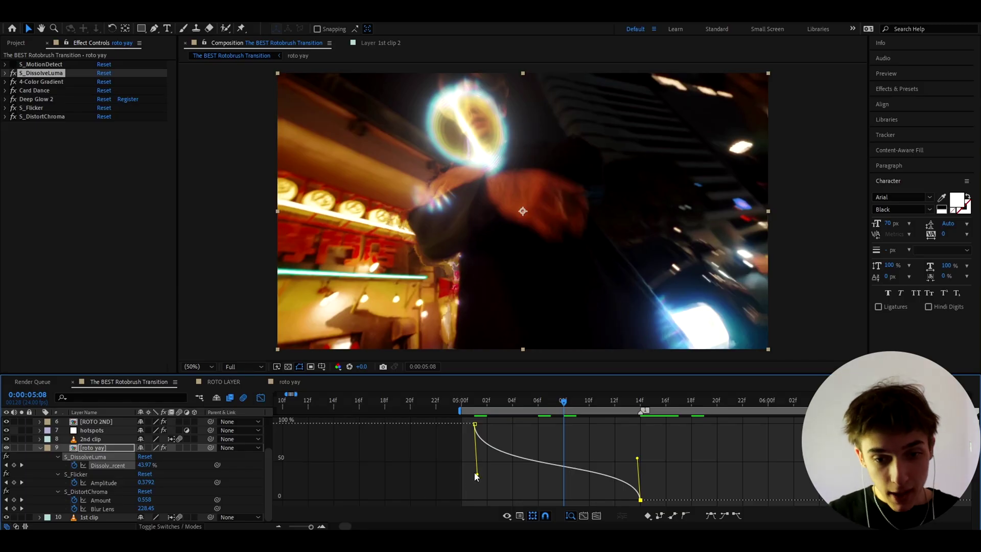
pyautogui.moveTo(476, 475); pyautogui.dragTo(477, 482)
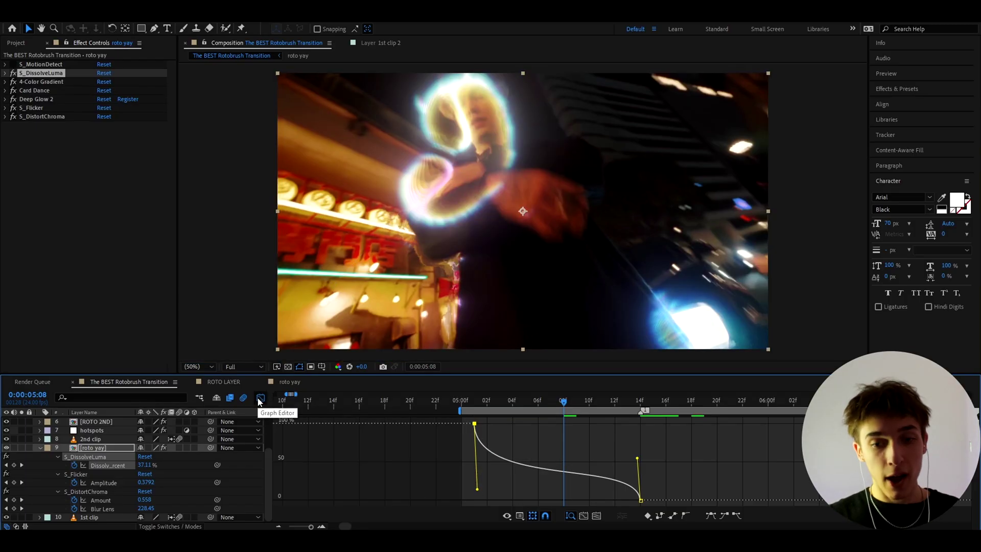
# Lengthen the eases on the S_Flicker Amplitude curve so it ramps up slowly before climbing
pyautogui.click(261, 398)
pyautogui.click(640, 482)
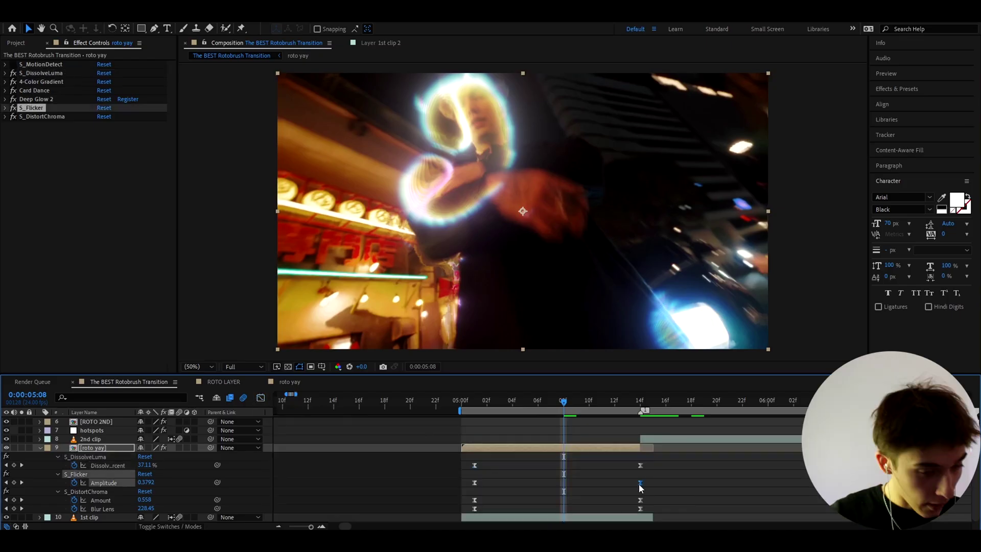
pyautogui.click(260, 398)
pyautogui.moveTo(529, 500); pyautogui.dragTo(593, 496)
pyautogui.moveTo(584, 424); pyautogui.dragTo(618, 462)
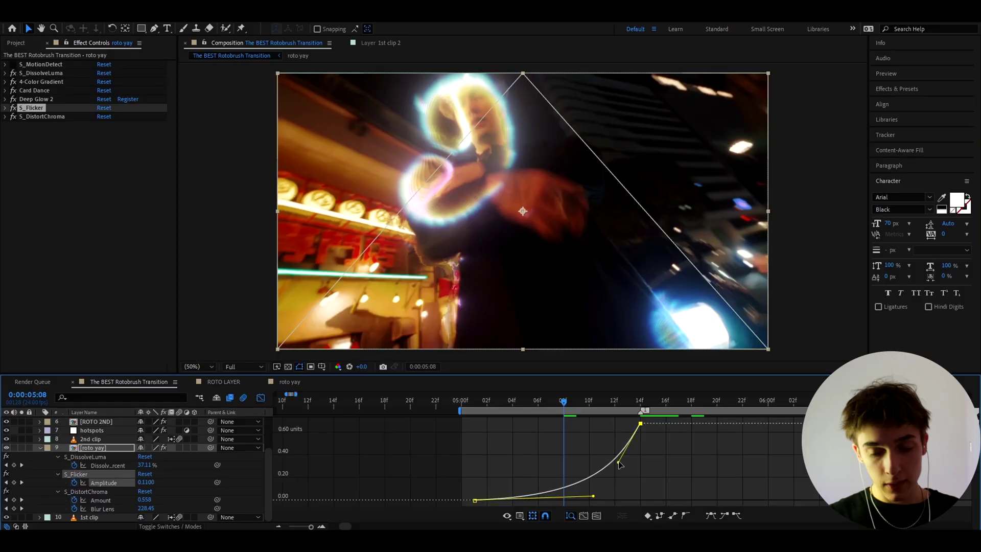
pyautogui.click(260, 398)
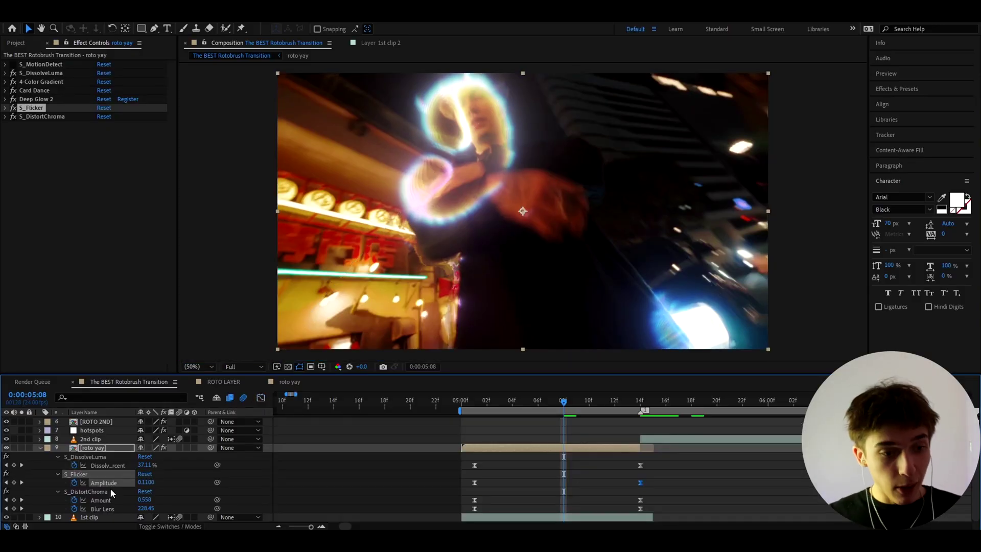
# Reshape the S_DistortChroma Amount curve into a long slow ramp with a steep finish
pyautogui.click(104, 500)
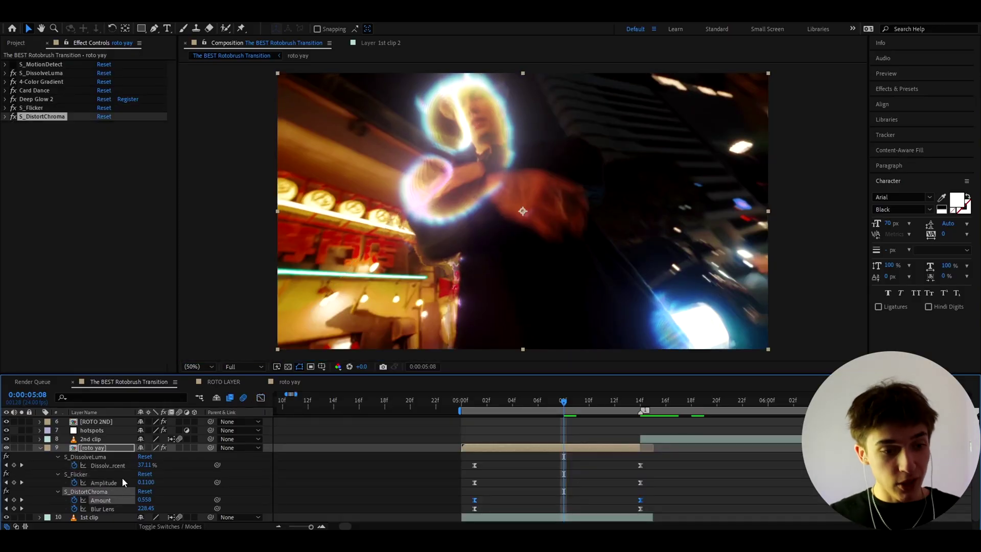
pyautogui.click(261, 398)
pyautogui.moveTo(531, 499); pyautogui.dragTo(611, 492)
pyautogui.moveTo(585, 423); pyautogui.dragTo(560, 445)
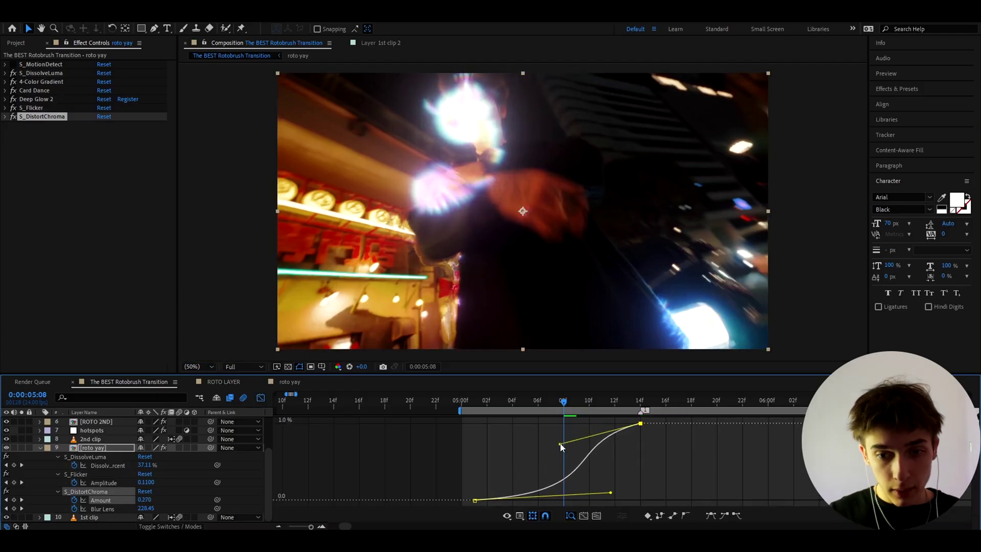
pyautogui.click(260, 398)
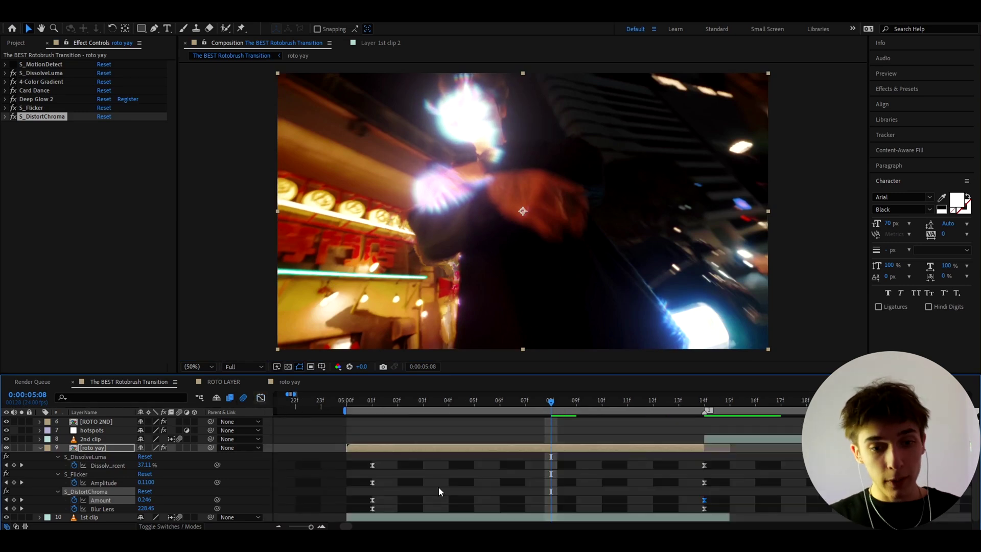
pyautogui.click(372, 509)
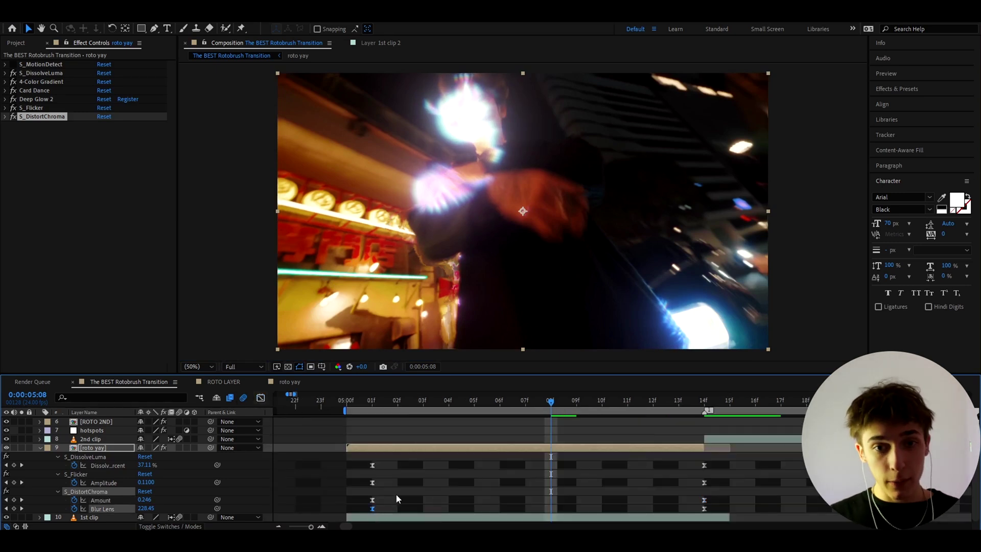
# Scrub back through the roto yay transition to its first frame at 0:00:05:01 and select 1st clip
pyautogui.scroll(-2, 424, 483)
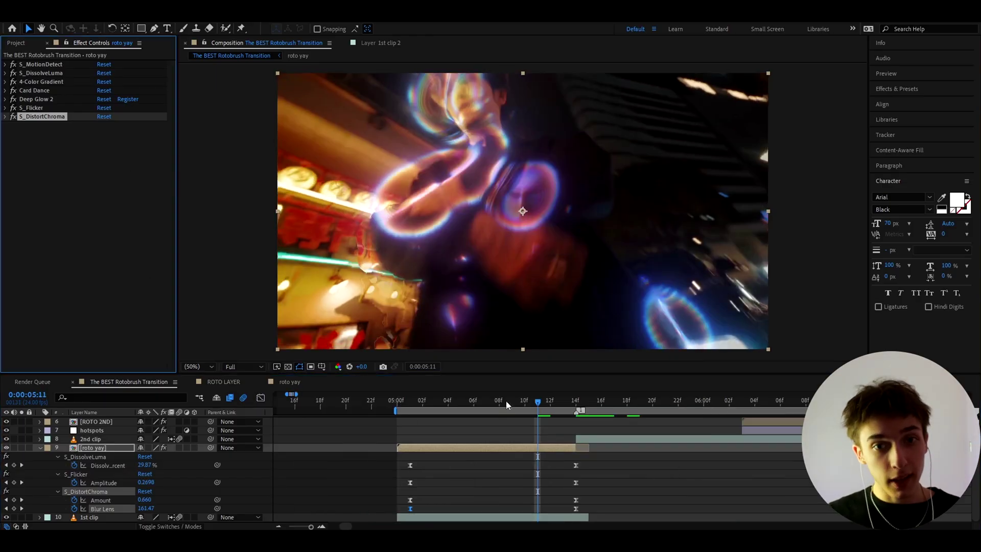
pyautogui.click(550, 402)
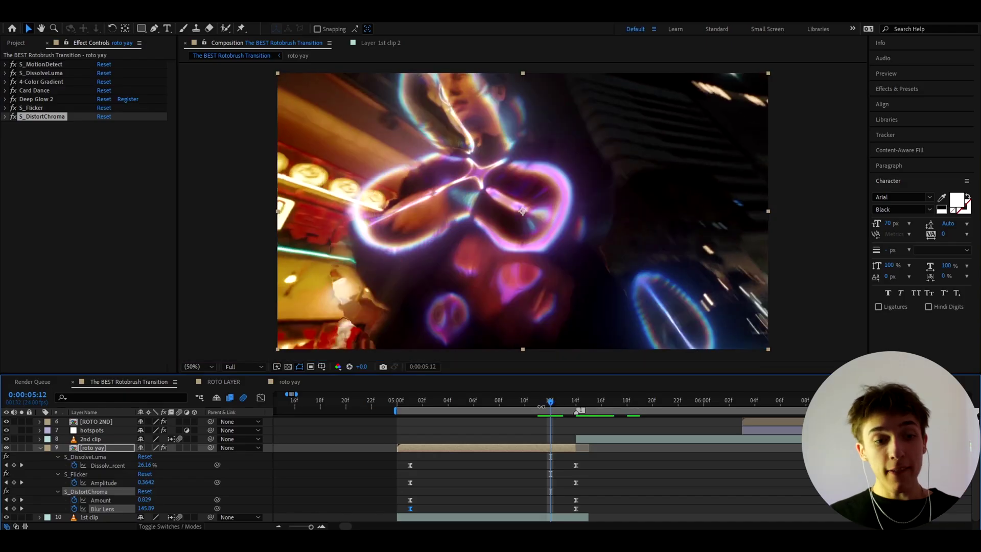
pyautogui.moveTo(541, 406); pyautogui.dragTo(492, 407)
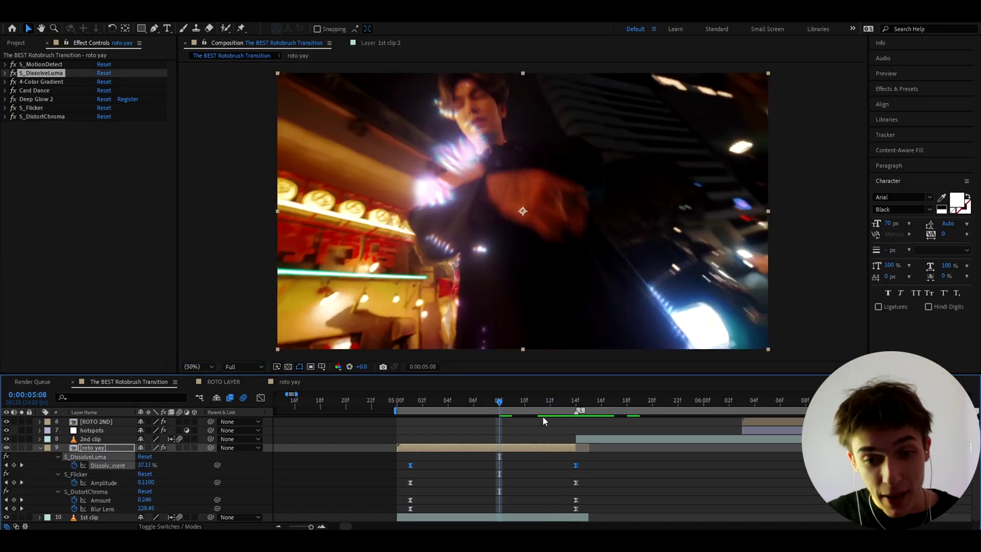
pyautogui.click(537, 402)
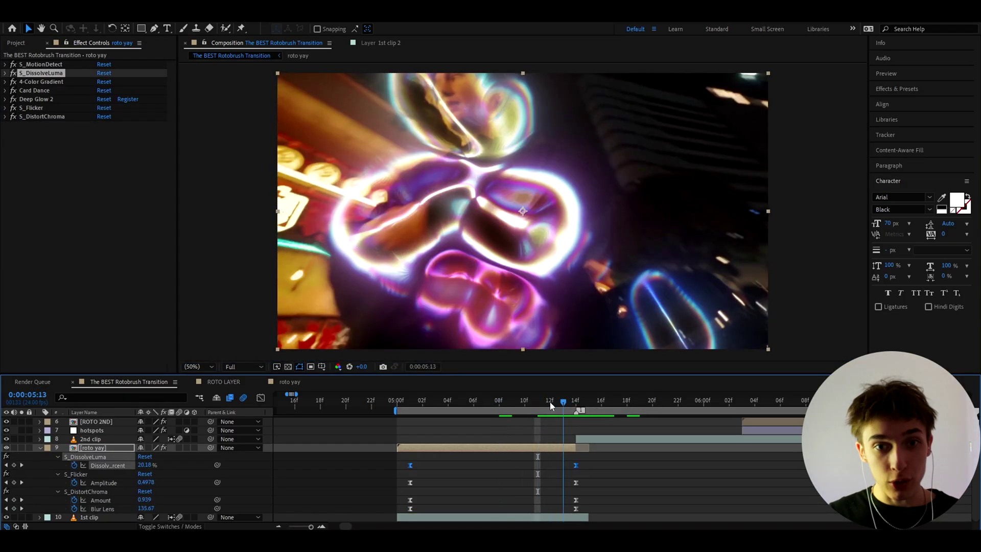
pyautogui.moveTo(536, 402); pyautogui.dragTo(407, 420)
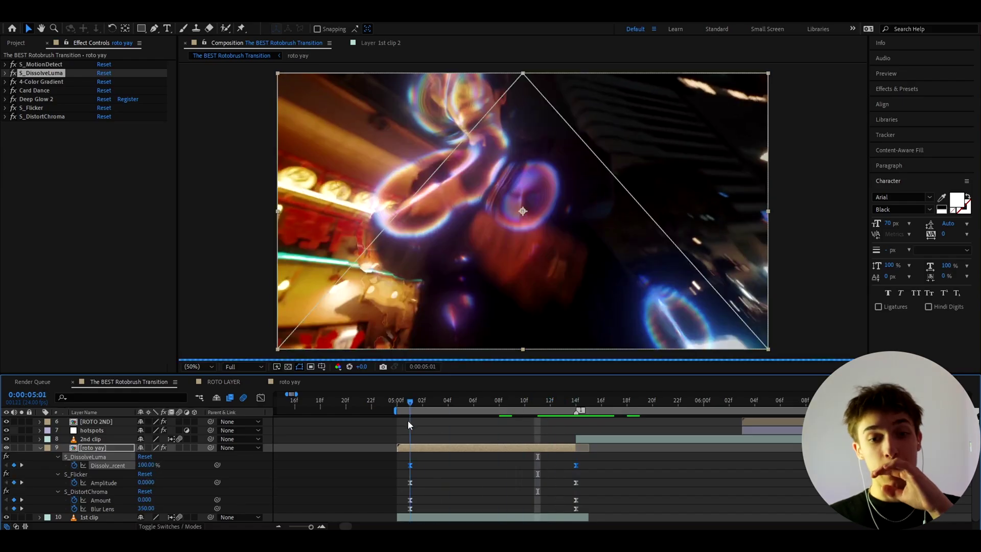
pyautogui.click(411, 520)
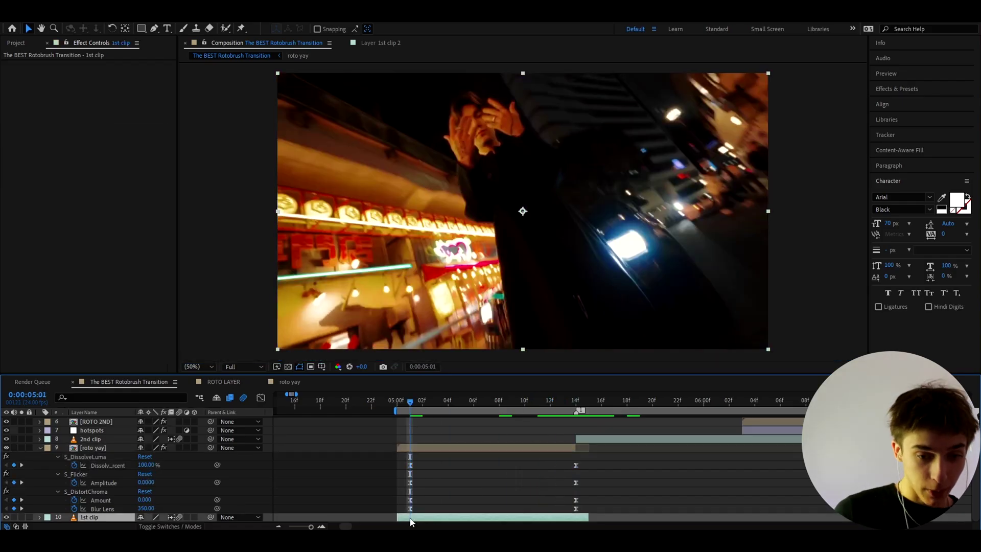
# Add an adjustment layer above 1st clip and apply S_Hotspots to it
pyautogui.hotkey('ctrl', 'alt', 'y')
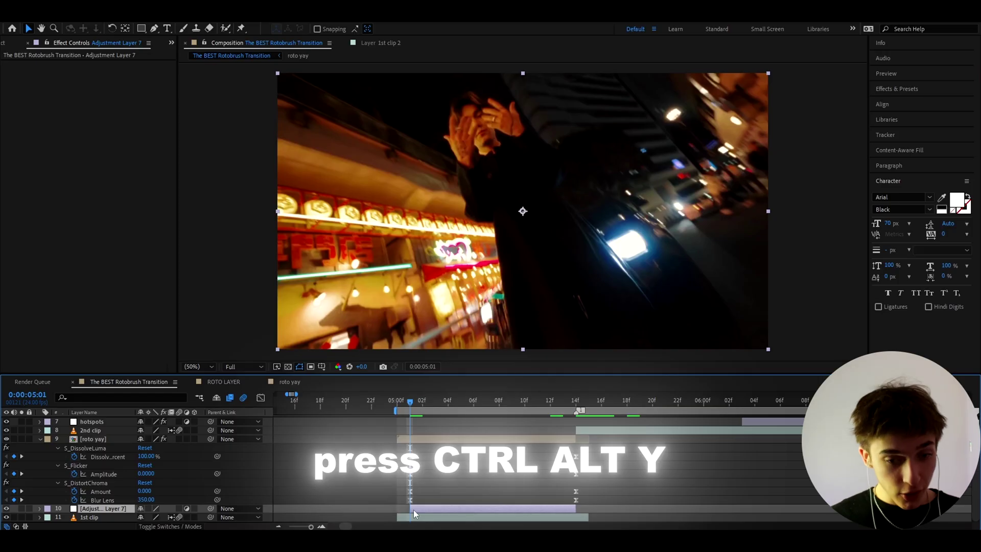
pyautogui.hotkey('ctrl', 'space')
pyautogui.write('s_hot')
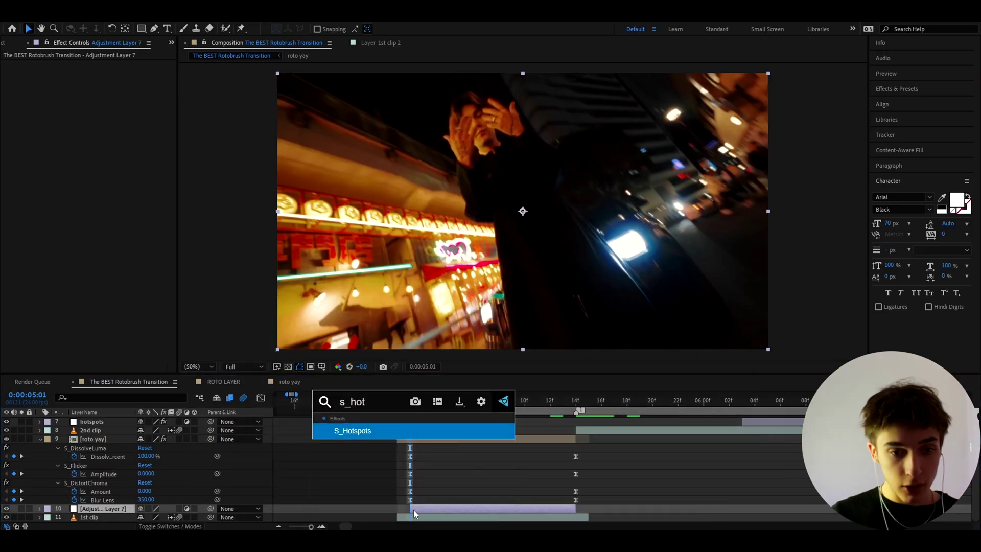
pyautogui.press('Return')
# Keyframe Blur Input from 0 to 4 and Threshold from 0 to 0.45 across the transition
pyautogui.moveTo(98, 133); pyautogui.dragTo(41, 142)
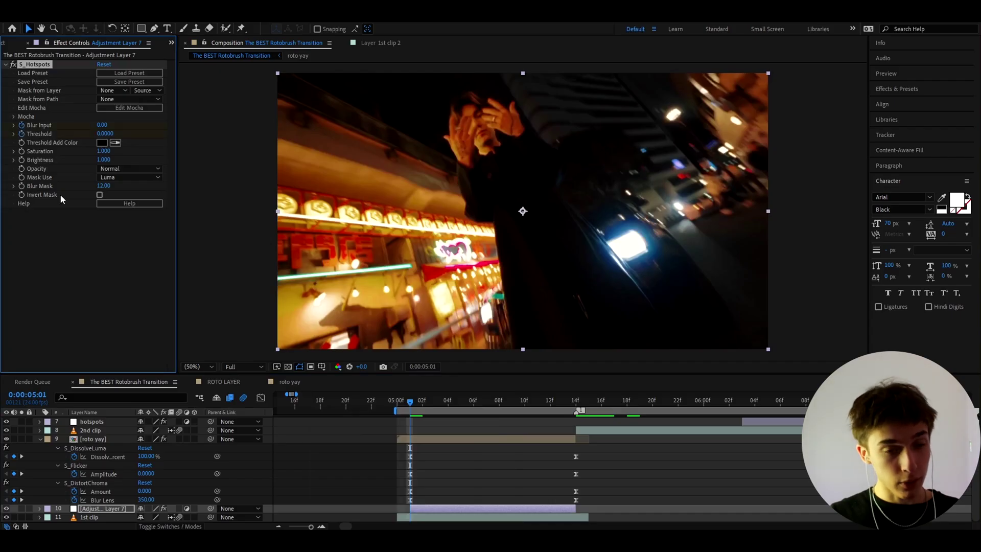
pyautogui.click(566, 403)
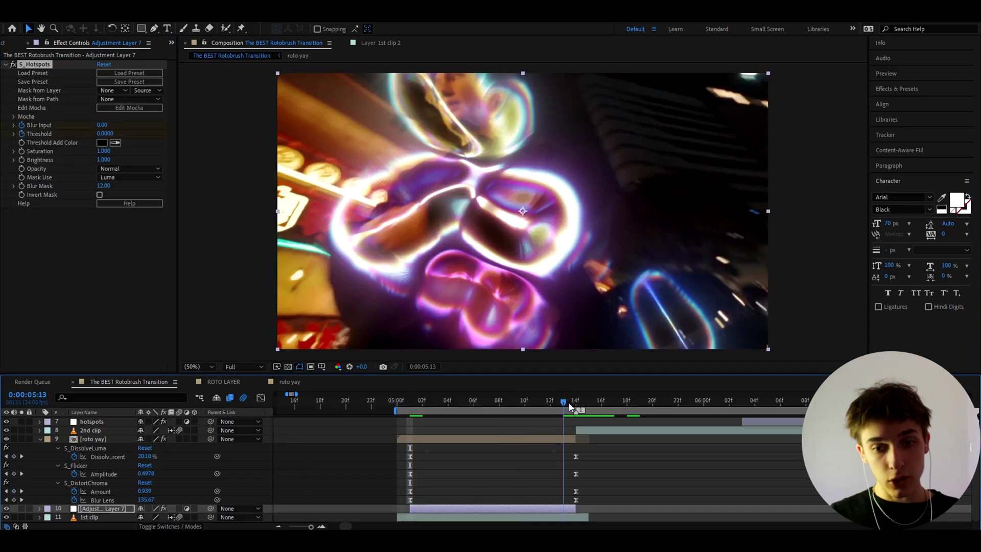
pyautogui.press('k')
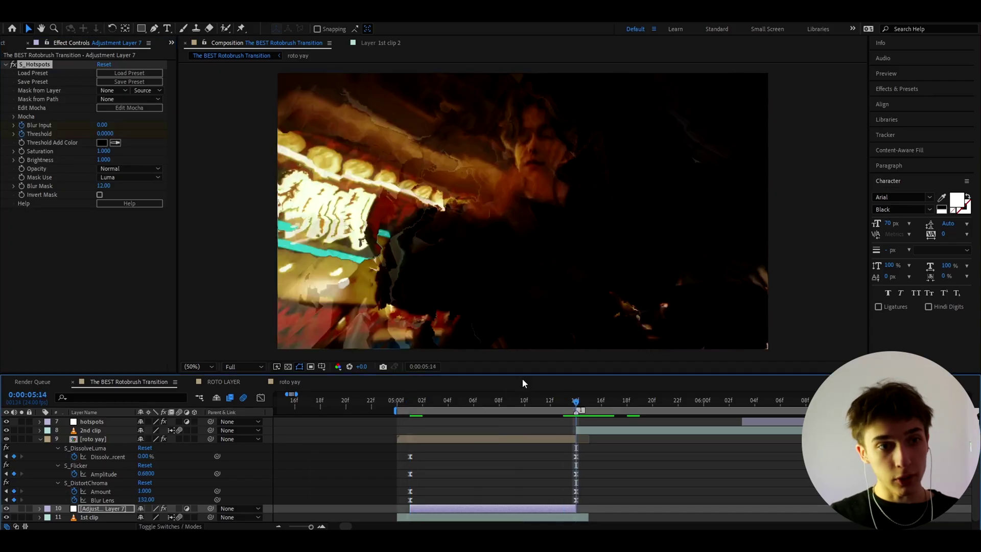
pyautogui.click(103, 124)
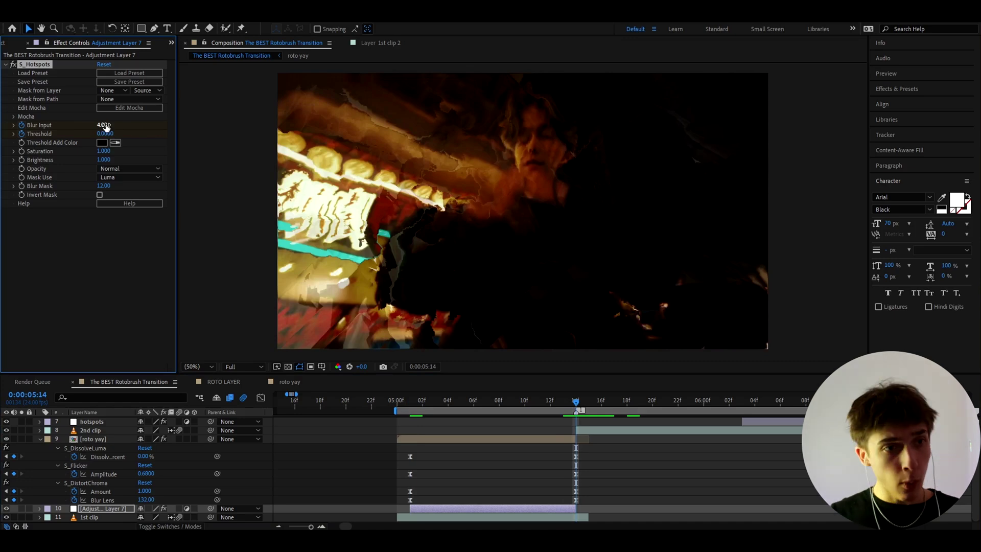
pyautogui.click(105, 133)
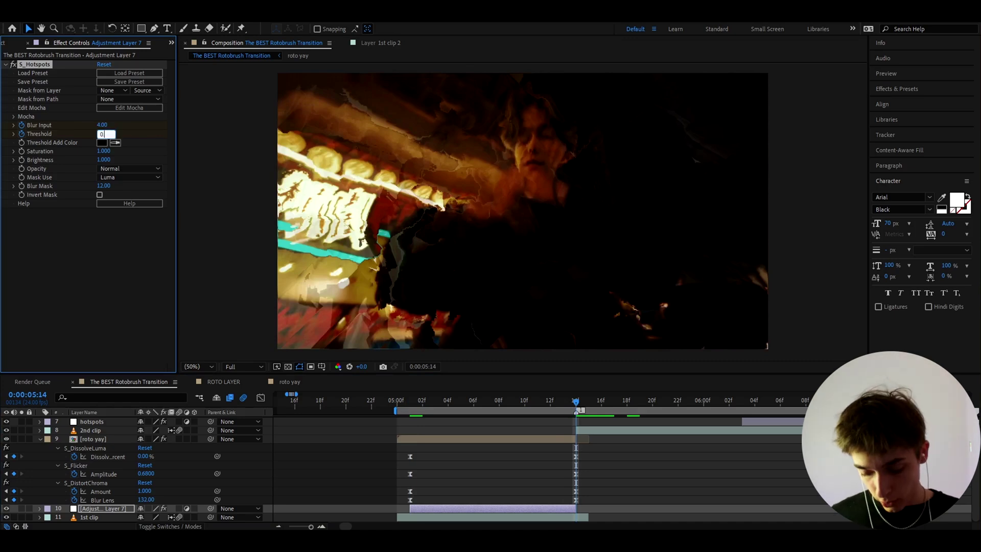
pyautogui.write('.45')
pyautogui.press('Return')
# Ease the Blur Input and Threshold keyframes and lengthen their curves in the Graph Editor
pyautogui.press('u')
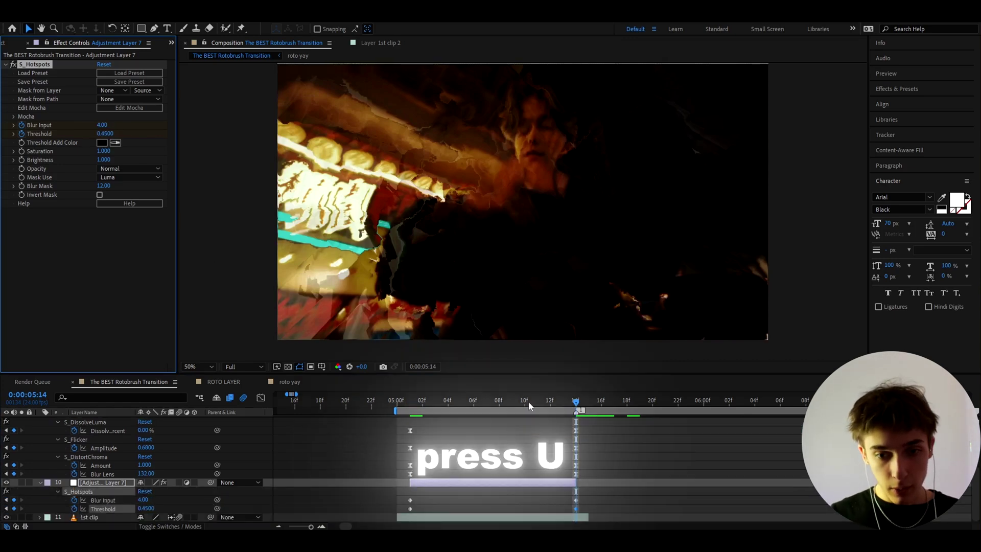
pyautogui.click(486, 400)
pyautogui.moveTo(395, 495); pyautogui.dragTo(590, 508)
pyautogui.press('F9')
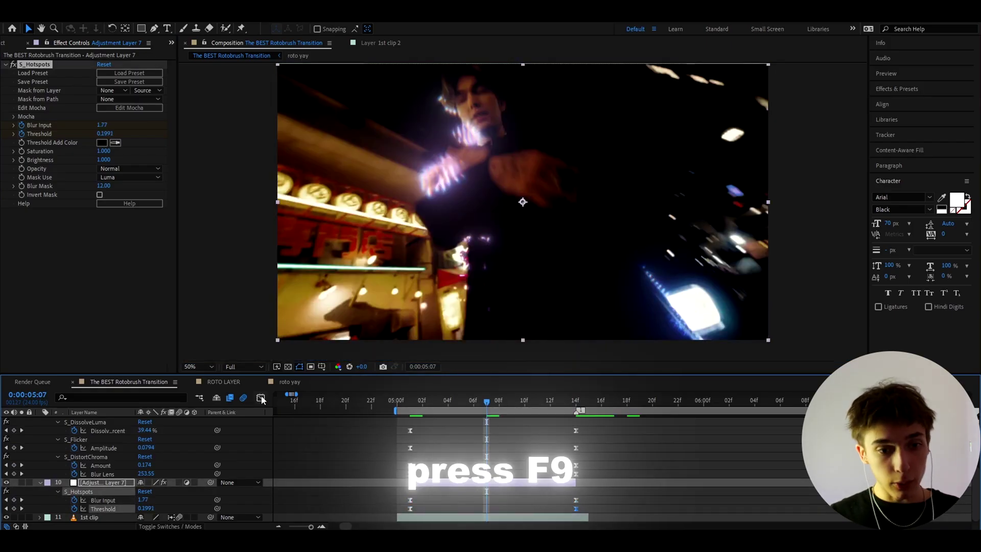
pyautogui.click(261, 399)
pyautogui.moveTo(466, 500); pyautogui.dragTo(488, 499)
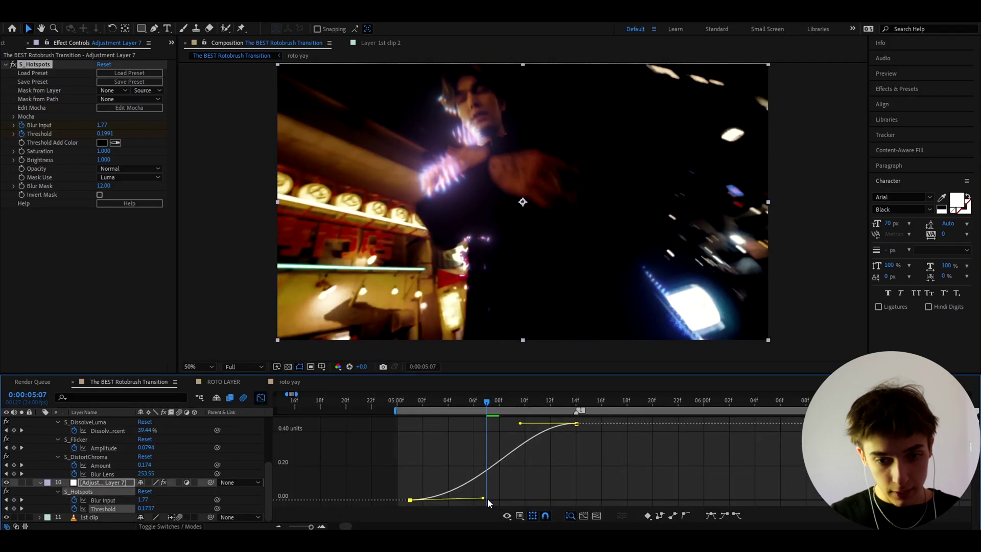
pyautogui.moveTo(520, 423); pyautogui.dragTo(521, 439)
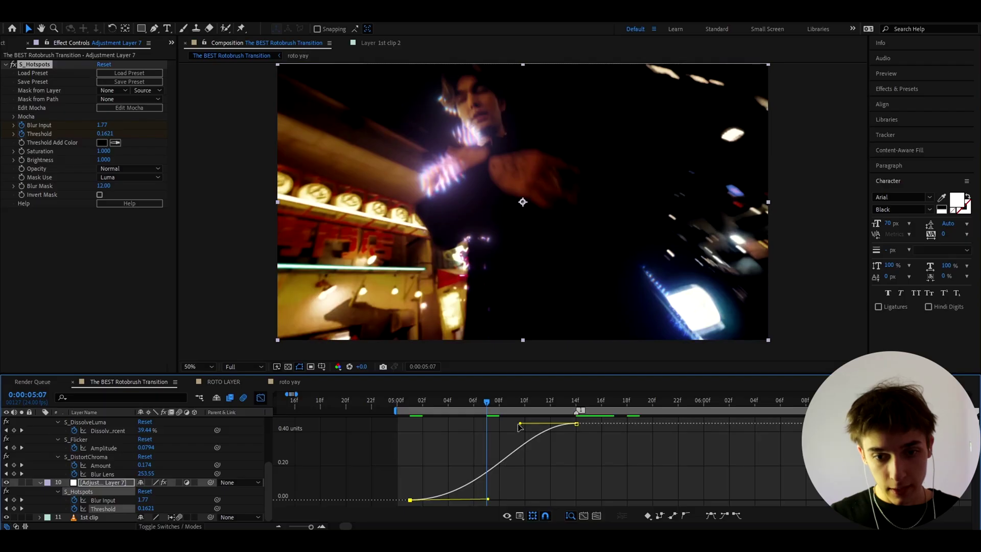
pyautogui.click(260, 397)
pyautogui.click(433, 484)
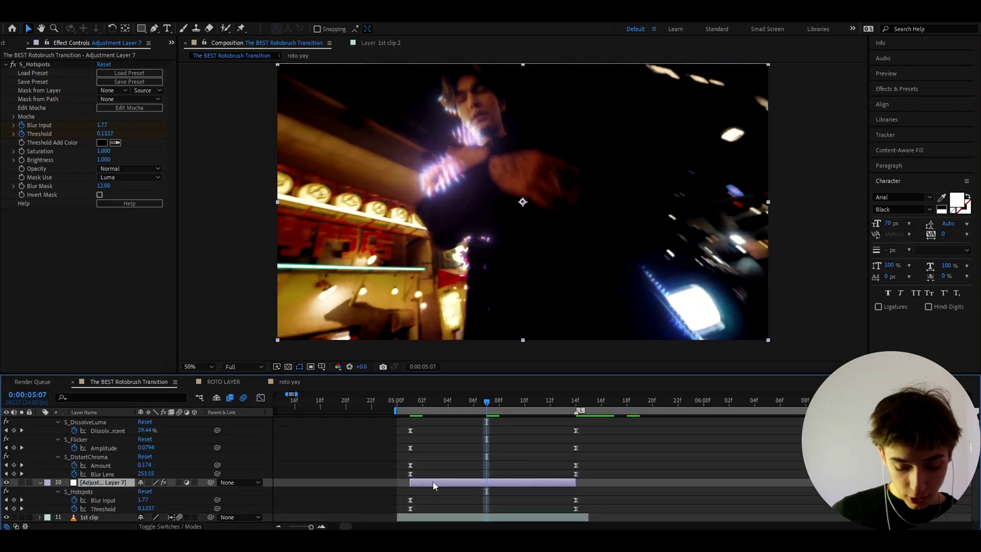
# Rename the S_Hotspots adjustment layer to 'hotspots'
pyautogui.press('Return')
pyautogui.write('hotspots')
pyautogui.press('Return')
pyautogui.scroll(3, 417, 443)
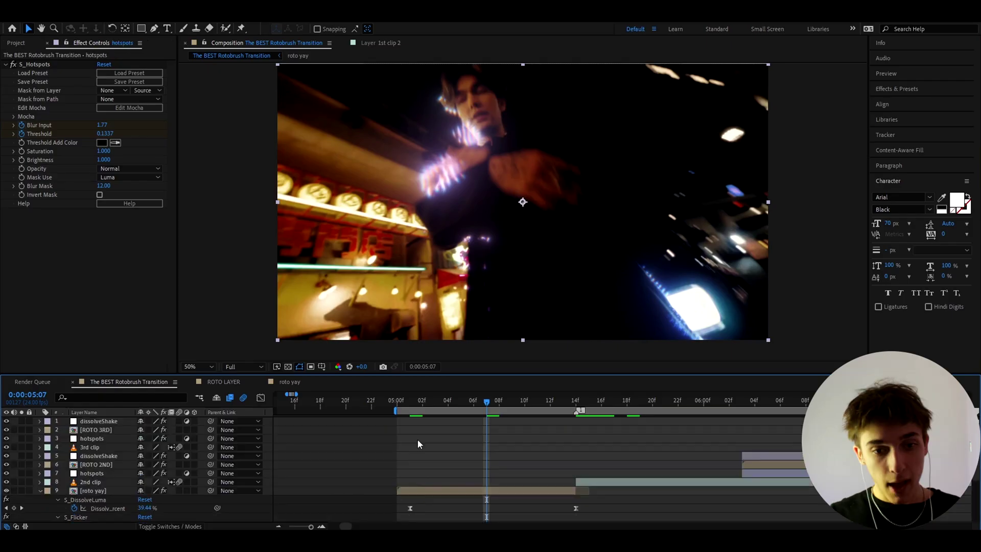
# At 05:01, add another adjustment layer above roto yay with S_DissolveShake applied
pyautogui.click(413, 404)
pyautogui.hotkey('ctrl', 'alt', 'y')
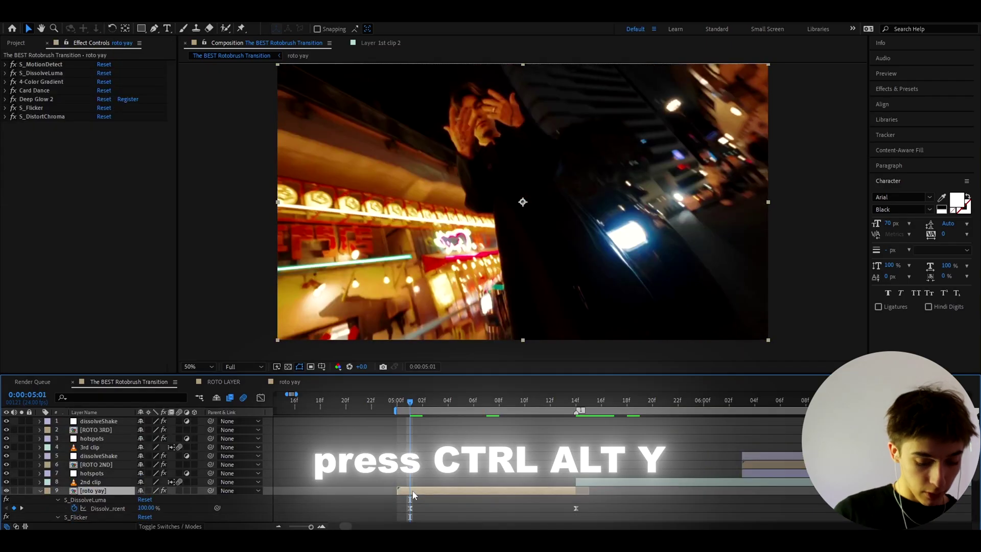
pyautogui.scroll(-3, 412, 491)
pyautogui.hotkey('ctrl', 'space')
pyautogui.write('s_diss')
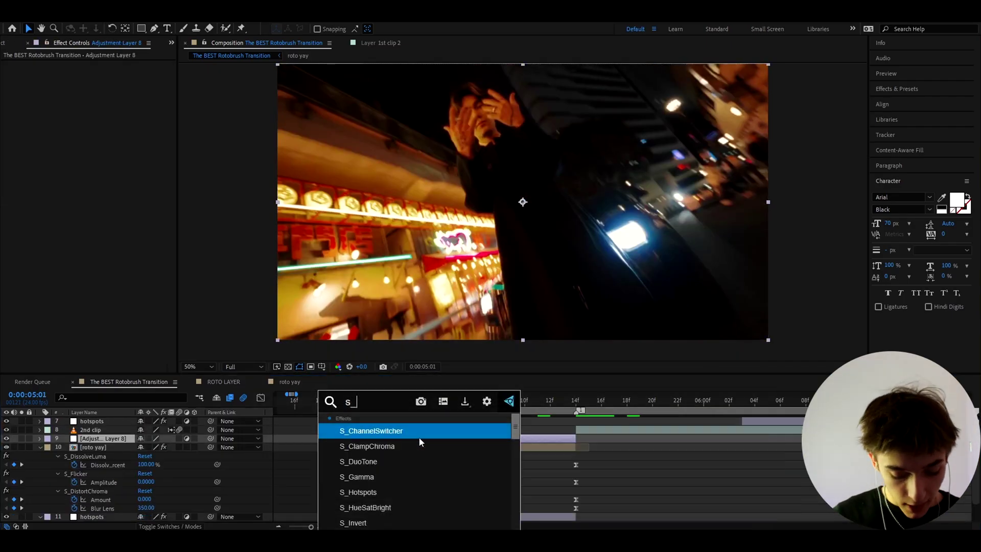
pyautogui.write('olveshake')
pyautogui.press('Return')
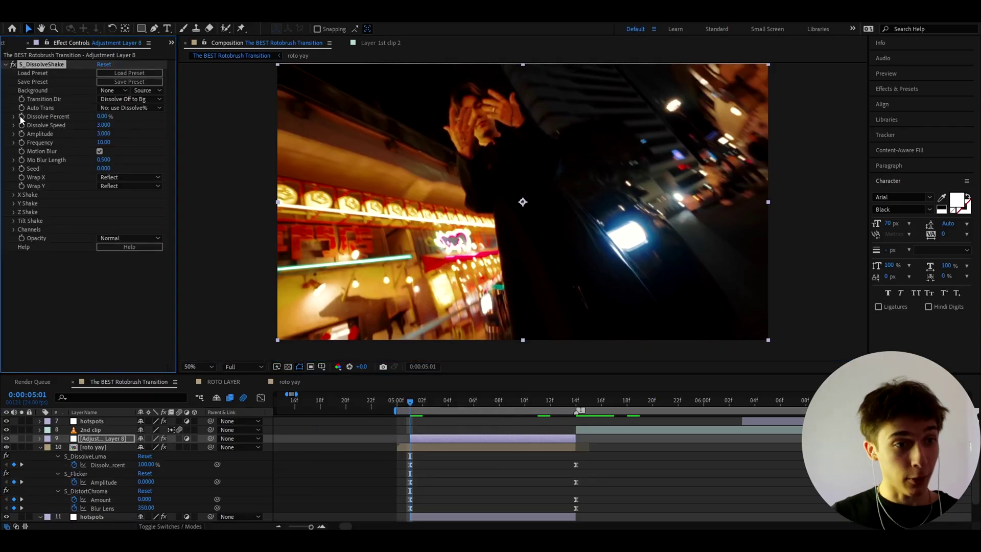
# Keyframe Dissolve Percent up to 37 at the transition's end frame
pyautogui.click(570, 400)
pyautogui.click(106, 116)
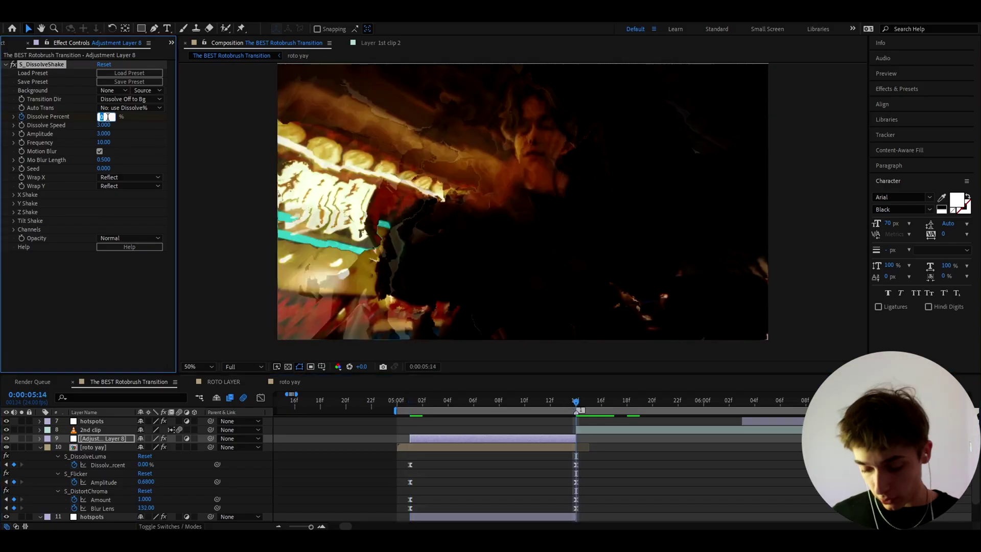
pyautogui.write('37')
pyautogui.press('Return')
# Ease both Dissolve Percent keyframes and bend the curve to rise steeply at the end
pyautogui.click(499, 400)
pyautogui.press('u')
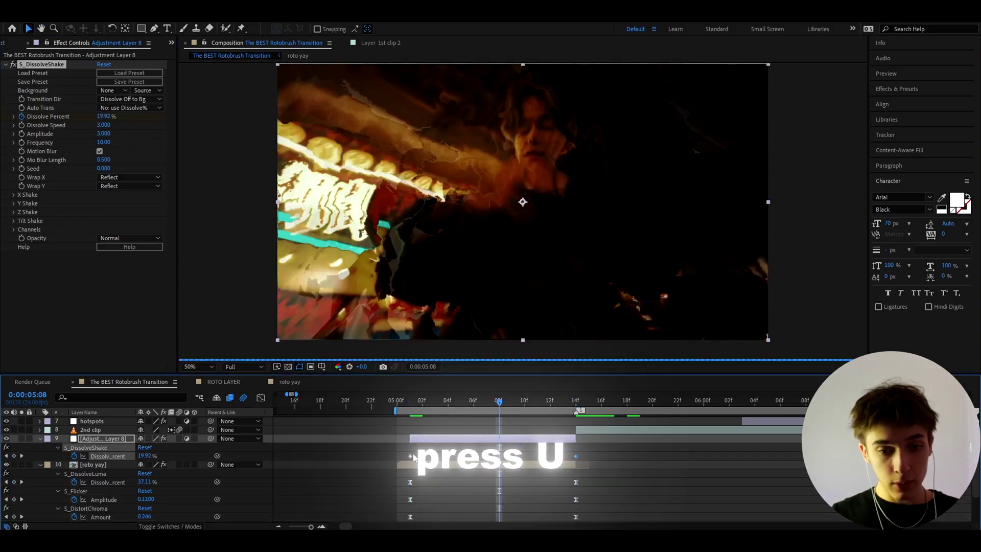
pyautogui.moveTo(414, 456); pyautogui.dragTo(586, 465)
pyautogui.press('F9')
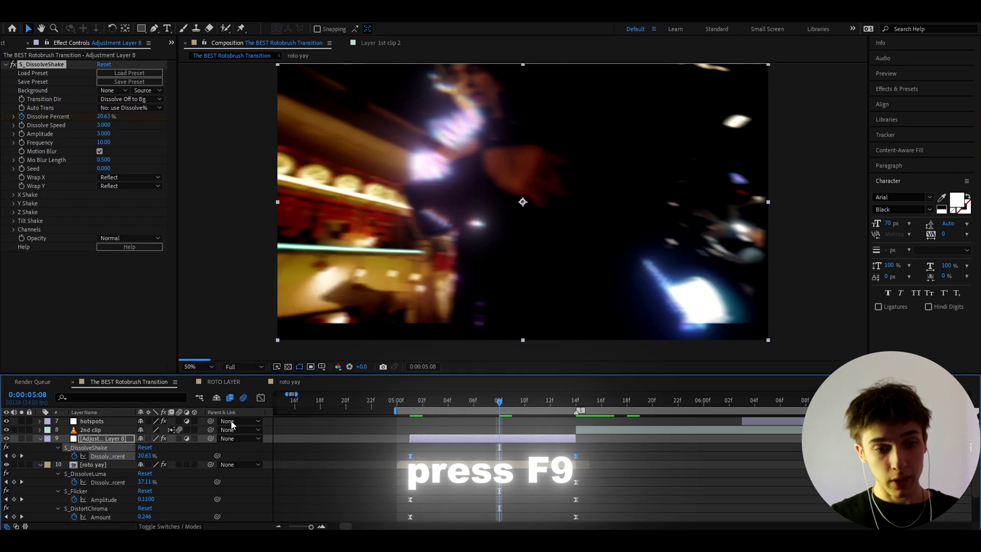
pyautogui.click(261, 398)
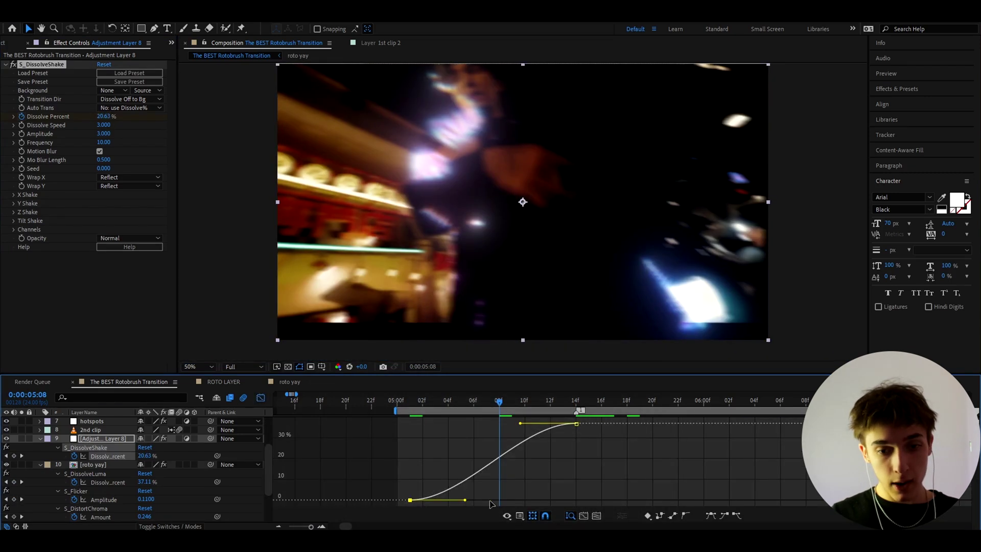
pyautogui.moveTo(465, 499); pyautogui.dragTo(565, 495)
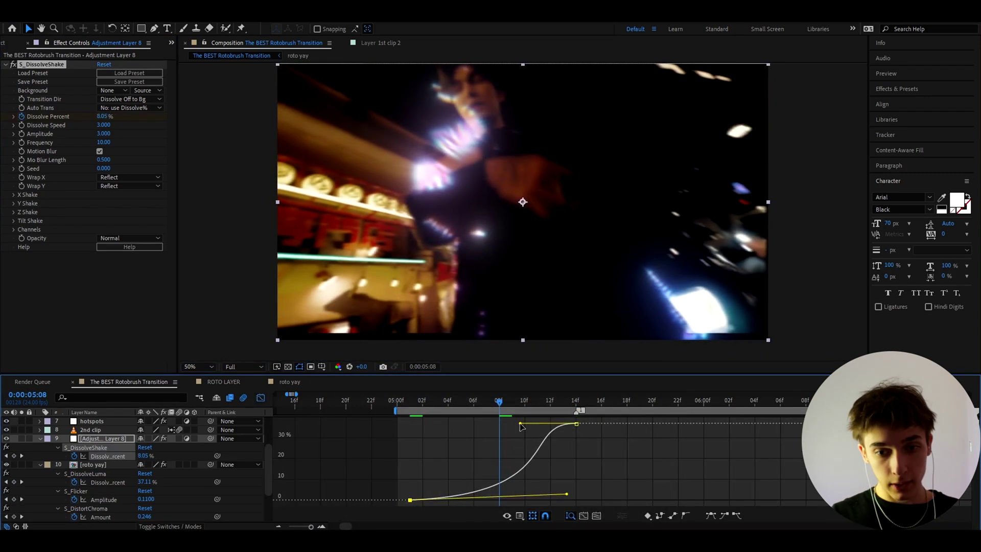
pyautogui.moveTo(520, 425); pyautogui.dragTo(573, 486)
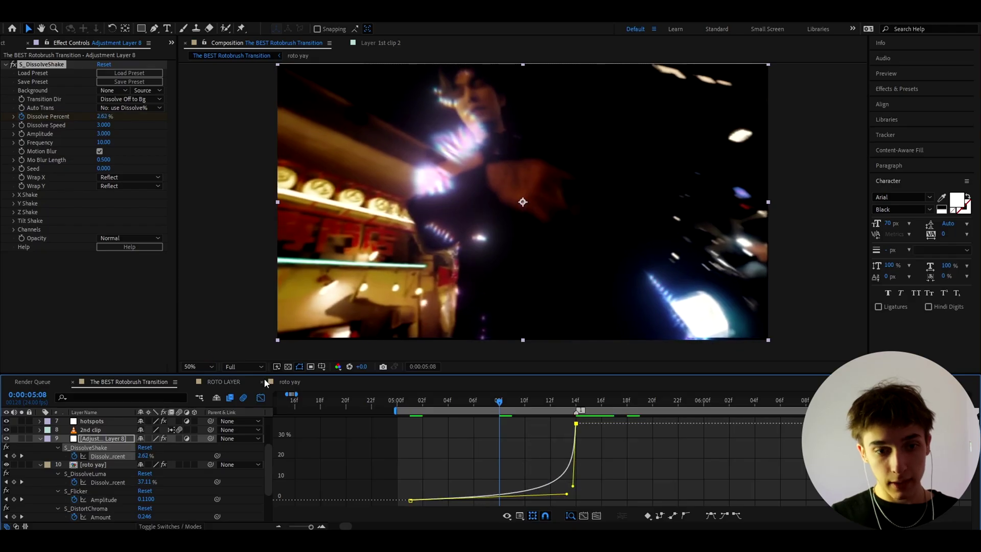
# Add Motion Tile to the adjustment layer and move it above S_DissolveShake
pyautogui.click(261, 397)
pyautogui.hotkey('ctrl', 'space')
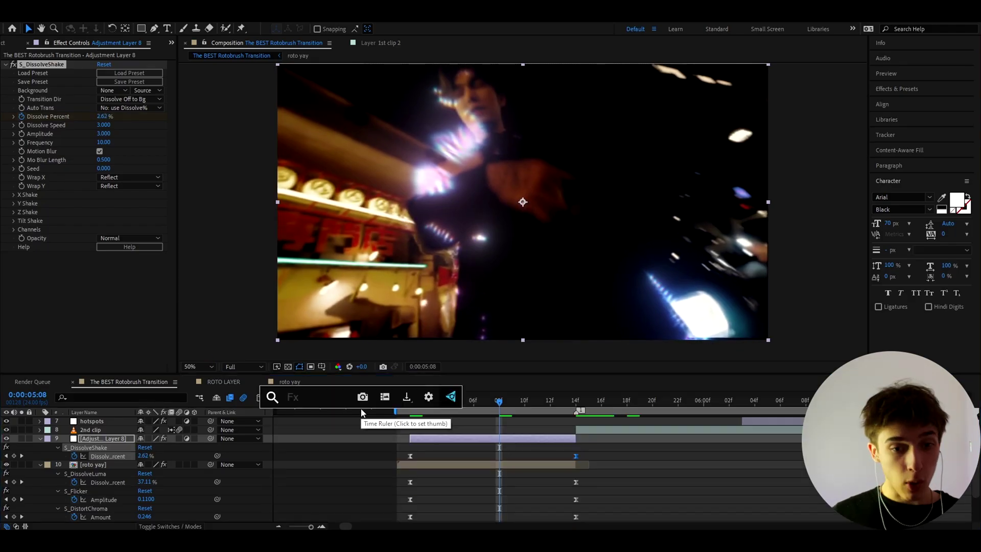
pyautogui.write('motion')
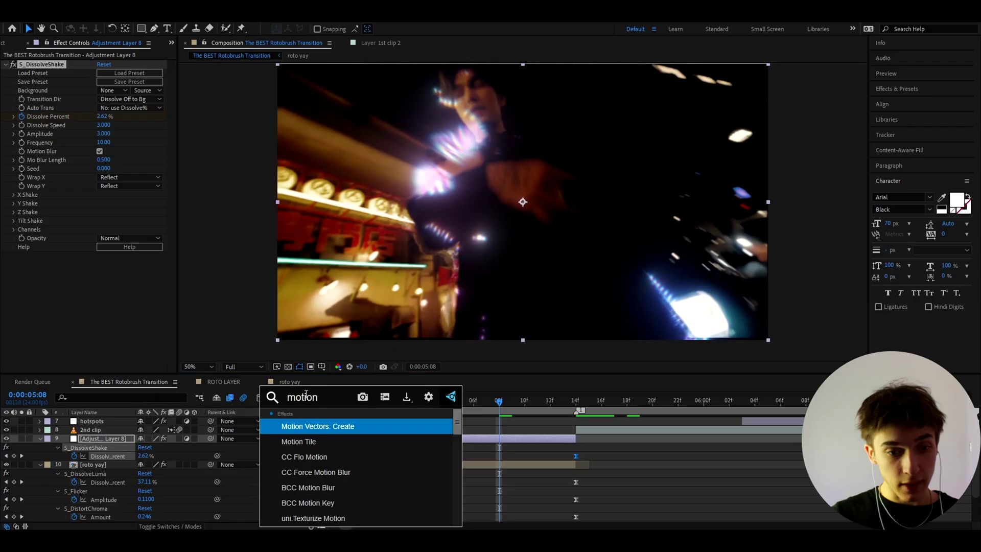
pyautogui.click(307, 442)
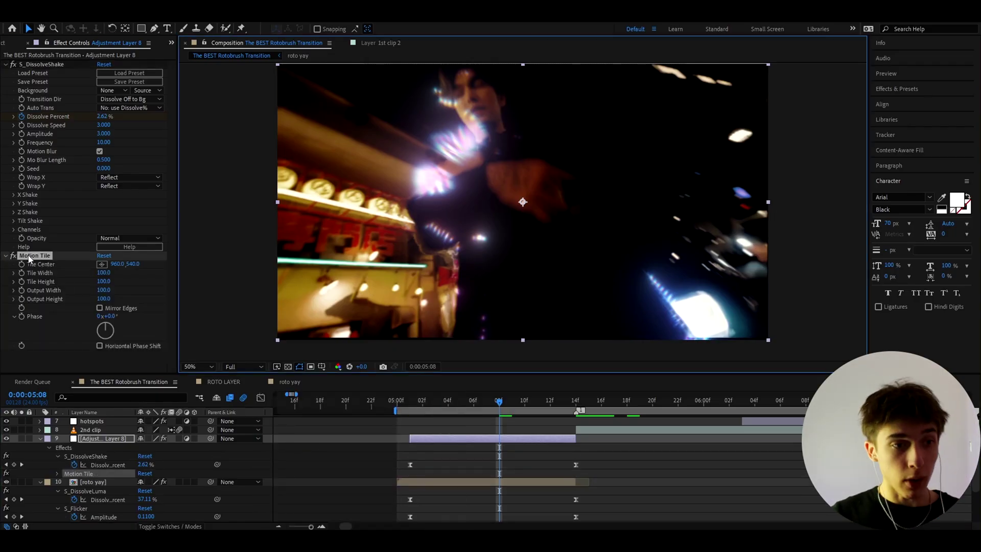
pyautogui.moveTo(29, 259); pyautogui.dragTo(33, 65)
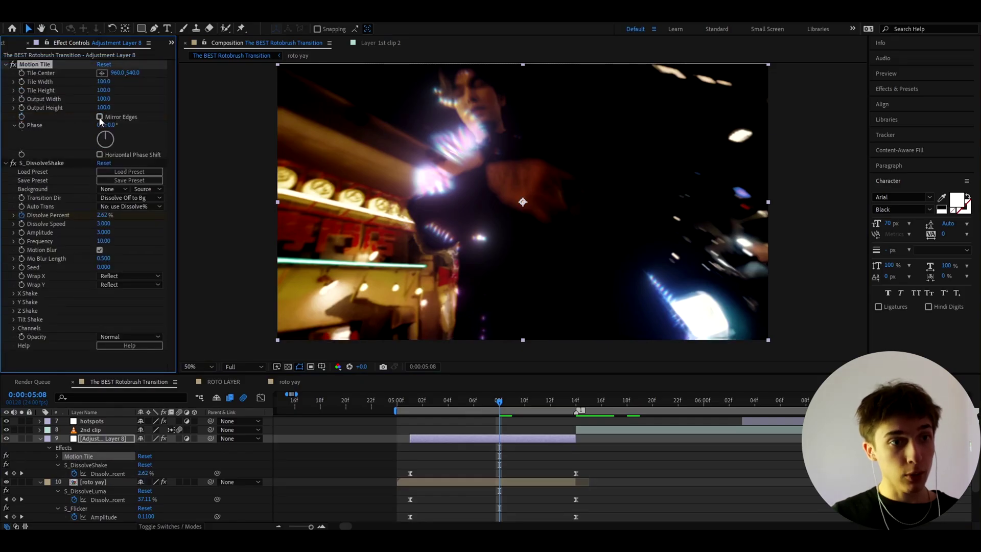
# Rename the adjustment layer to 'shake'
pyautogui.click(531, 402)
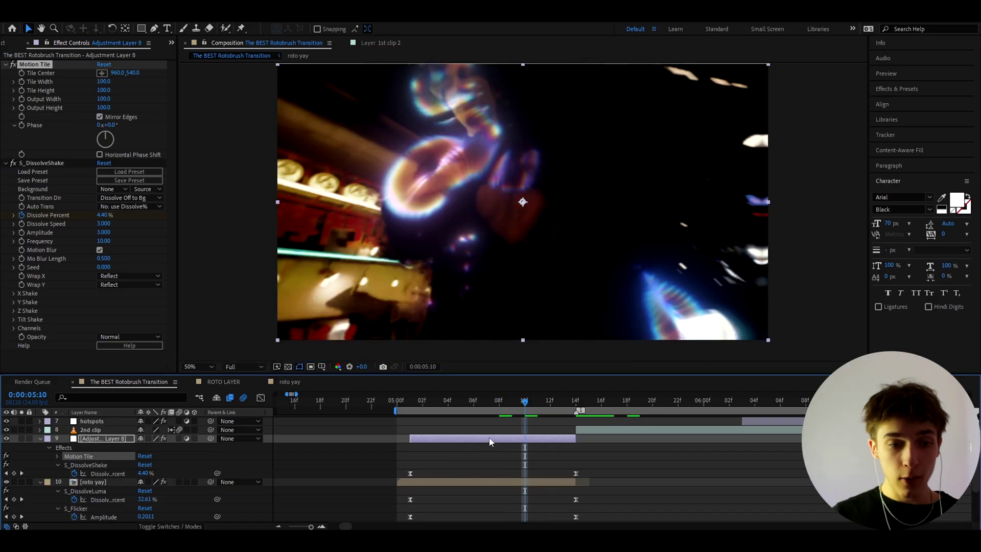
pyautogui.click(483, 448)
pyautogui.press('Return')
pyautogui.write('sha')
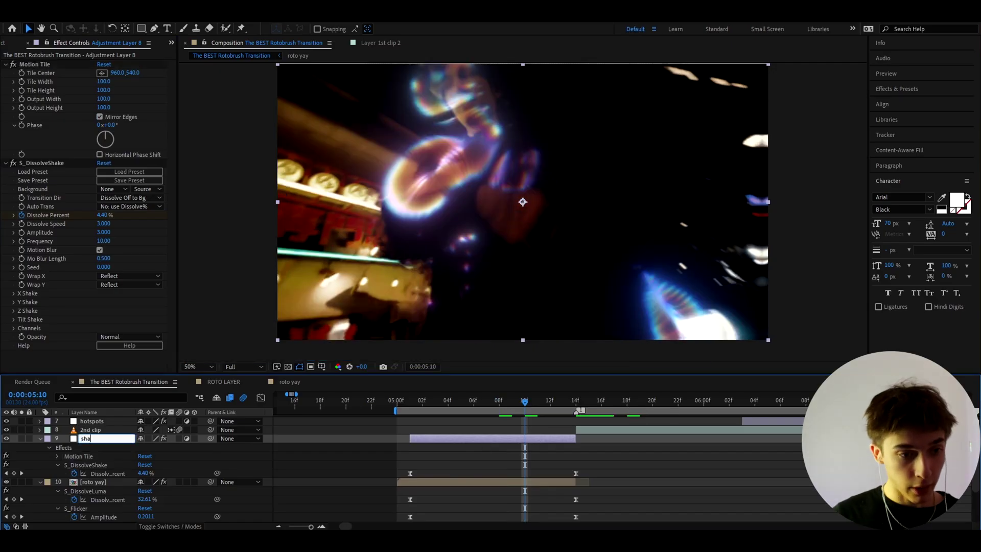
pyautogui.write('ke')
pyautogui.press('Return')
pyautogui.click(385, 404)
# Preview the transition, scrub to 05:09 and reveal all keyframed properties
pyautogui.press('space')
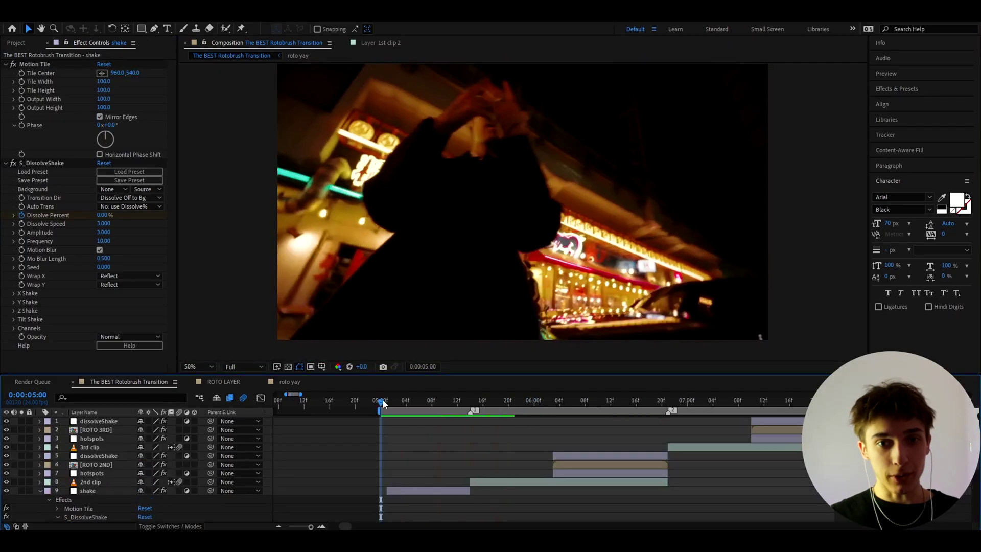
pyautogui.moveTo(384, 404); pyautogui.dragTo(441, 409)
pyautogui.press('u')
pyautogui.scroll(-1, 433, 445)
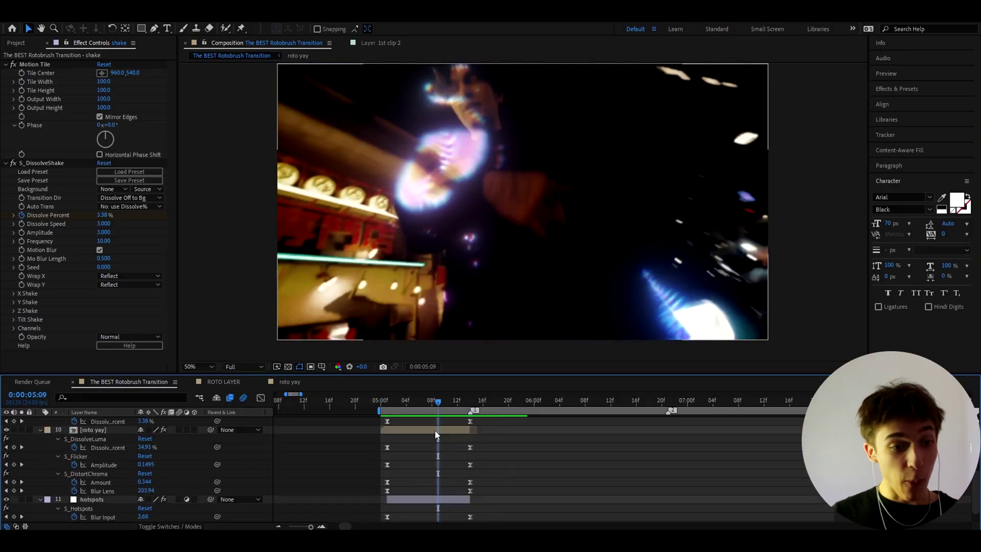
# Set the roto yay layer's blending mode to Screen
pyautogui.click(437, 434)
pyautogui.rightClick(436, 433)
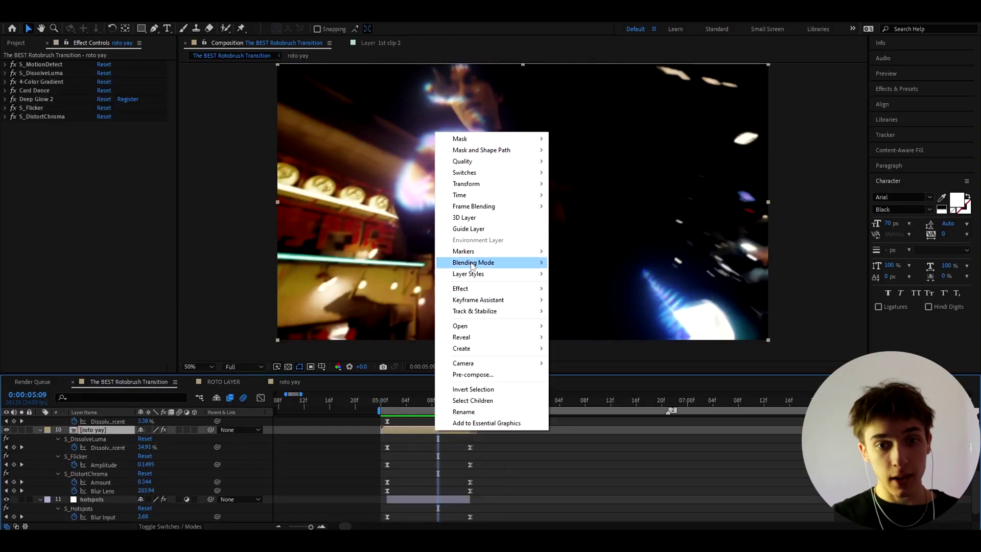
pyautogui.moveTo(508, 263)
pyautogui.click(585, 102)
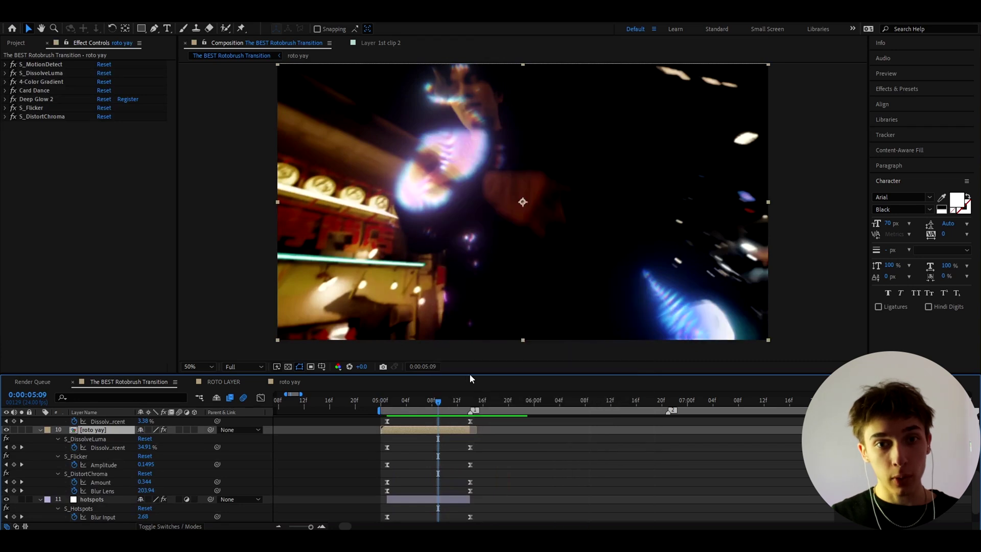
pyautogui.rightClick(443, 432)
pyautogui.moveTo(506, 260)
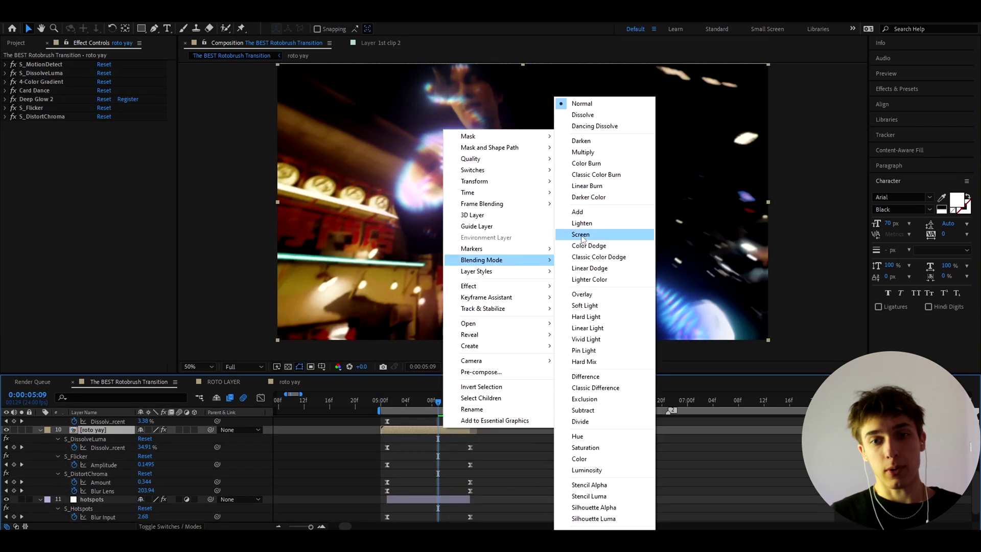
pyautogui.click(582, 235)
pyautogui.scroll(5, 492, 460)
# Check ROTO 2ND's blending options without changing them, then scrub back to 05:04
pyautogui.click(587, 464)
pyautogui.click(617, 403)
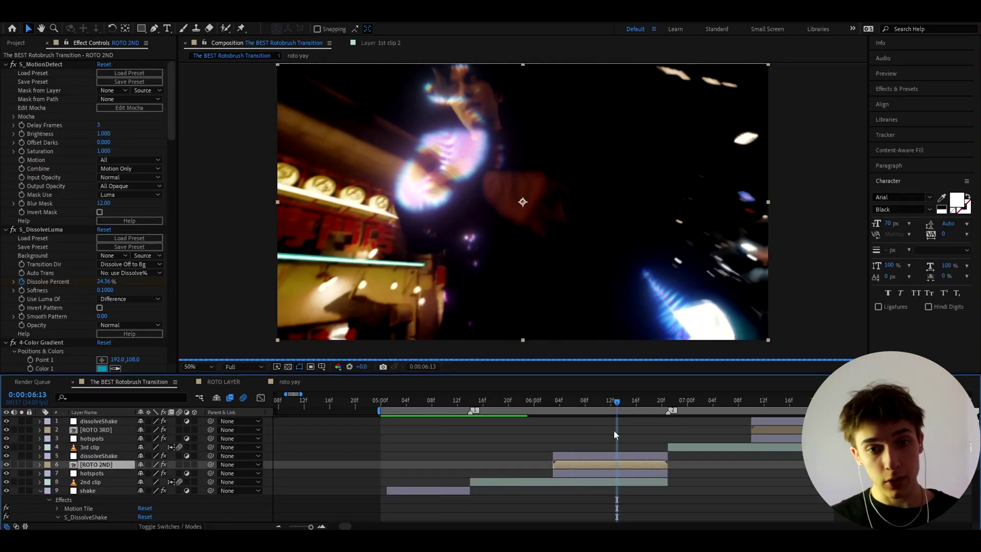
pyautogui.rightClick(609, 466)
pyautogui.moveTo(665, 300)
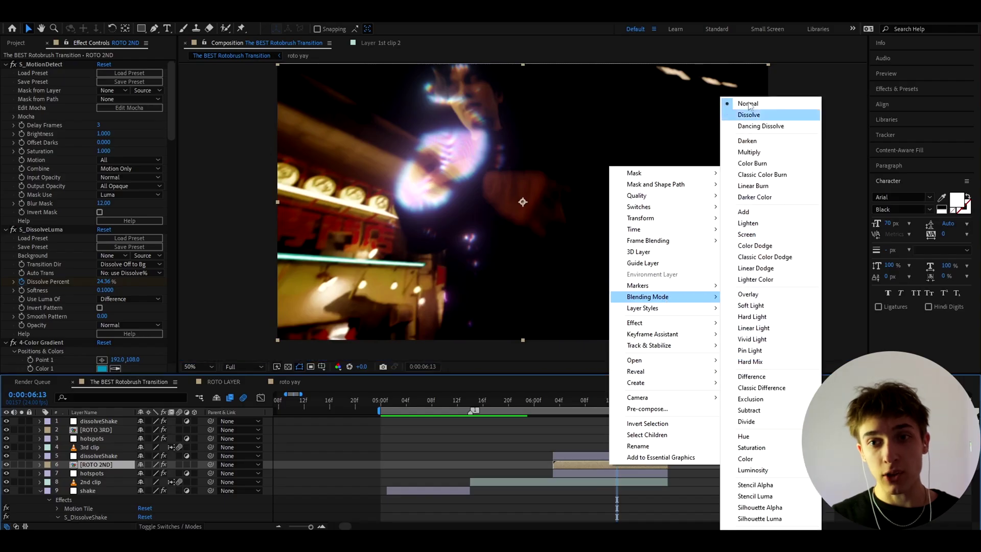
pyautogui.click(595, 458)
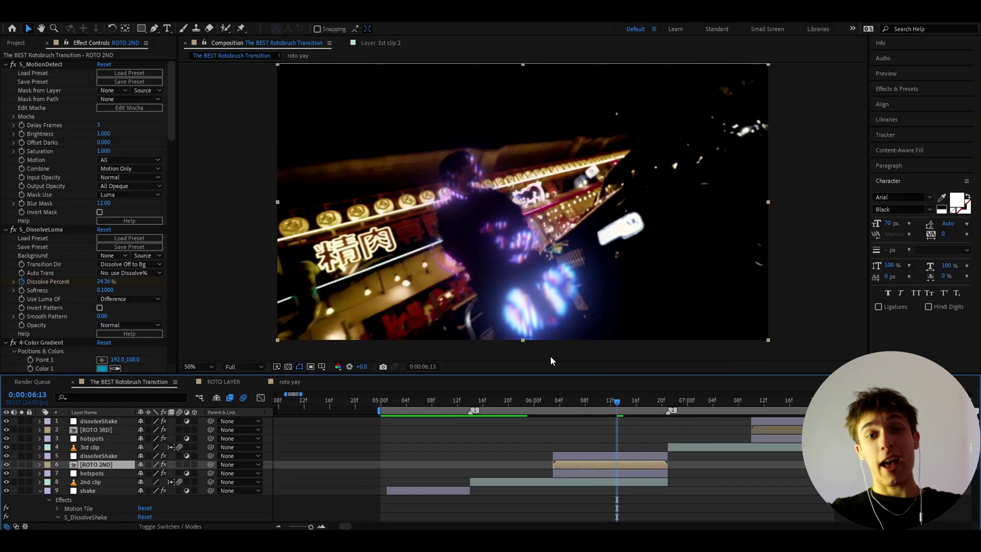
pyautogui.moveTo(491, 402); pyautogui.dragTo(468, 423)
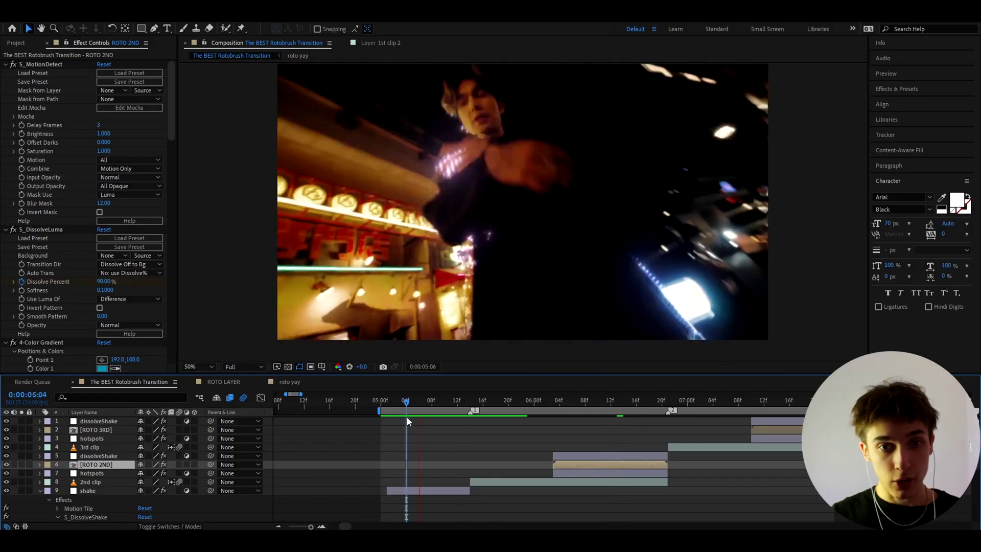
pyautogui.scroll(2, 468, 423)
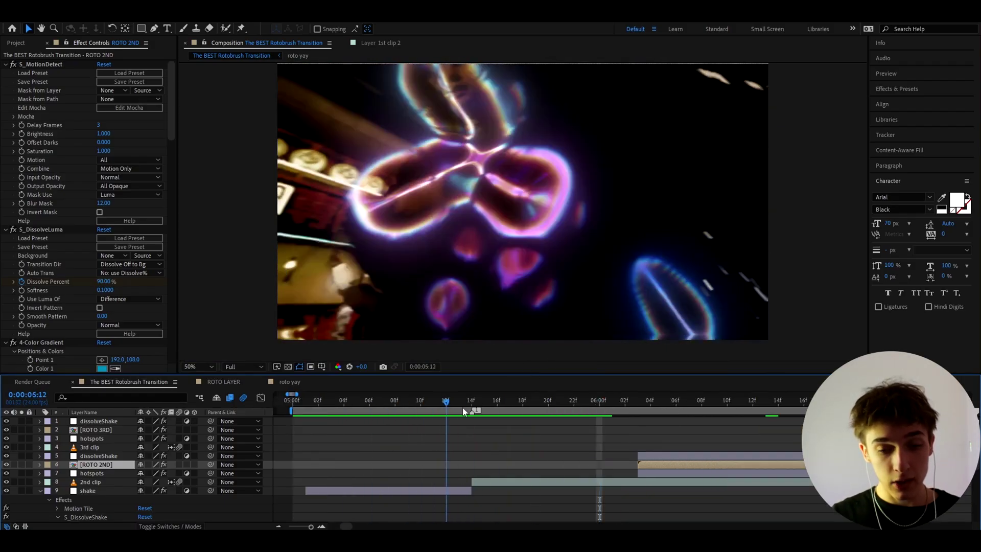
# Add a new adjustment layer above 2nd clip and scrub to 05:14
pyautogui.click(486, 482)
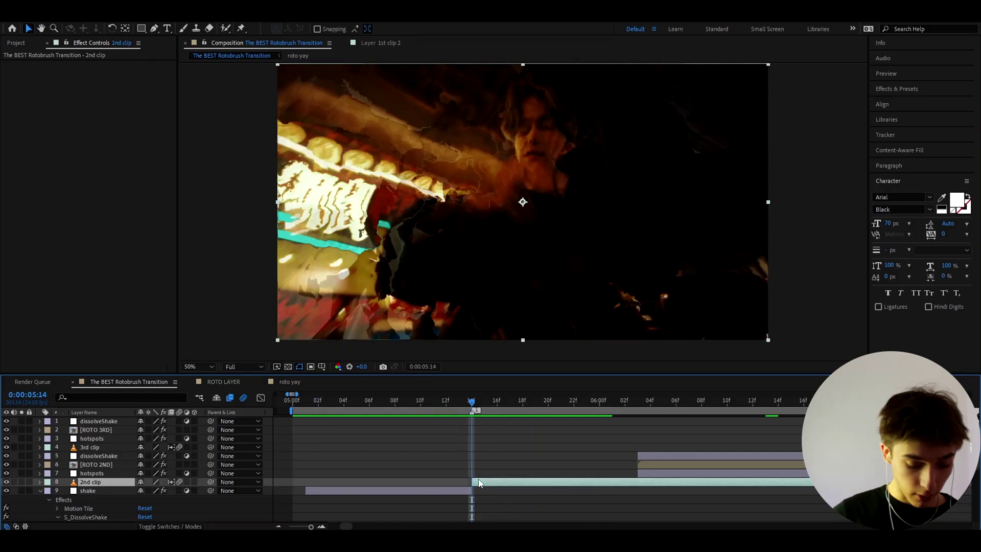
pyautogui.hotkey('ctrl', 'alt', 'y')
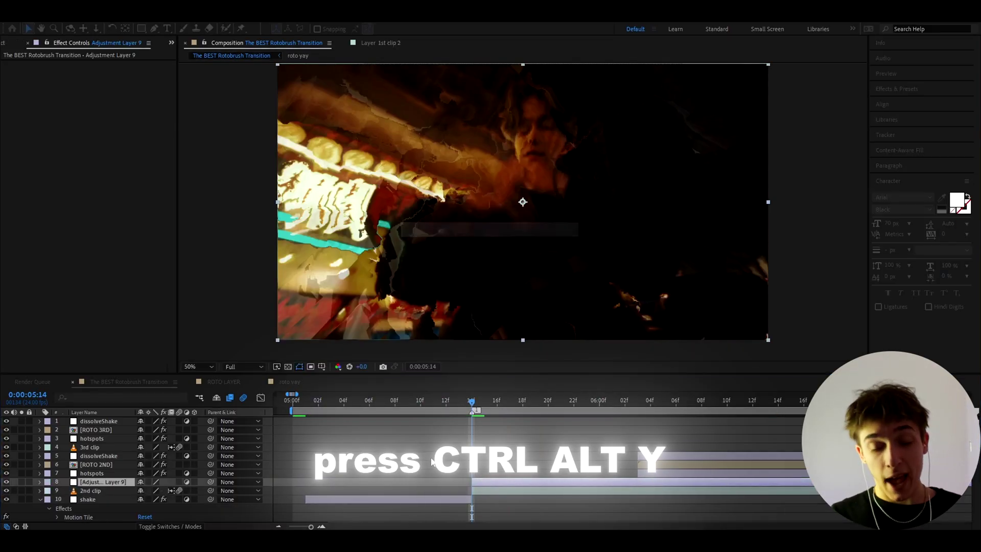
pyautogui.scroll(-2, 431, 461)
pyautogui.scroll(-1, 440, 468)
pyautogui.press('pageup')
pyautogui.press('pageup')
pyautogui.press('pageup')
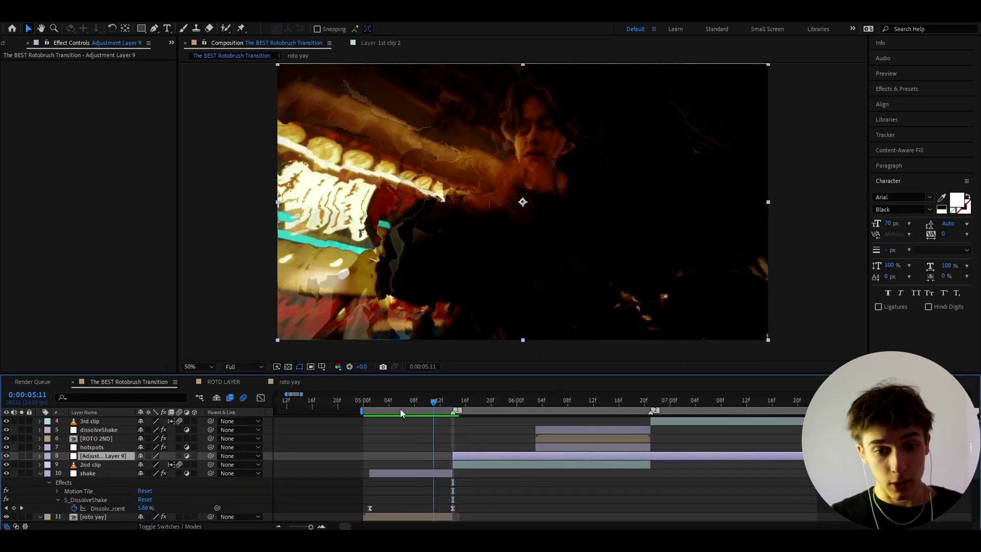
pyautogui.moveTo(400, 411); pyautogui.dragTo(456, 408)
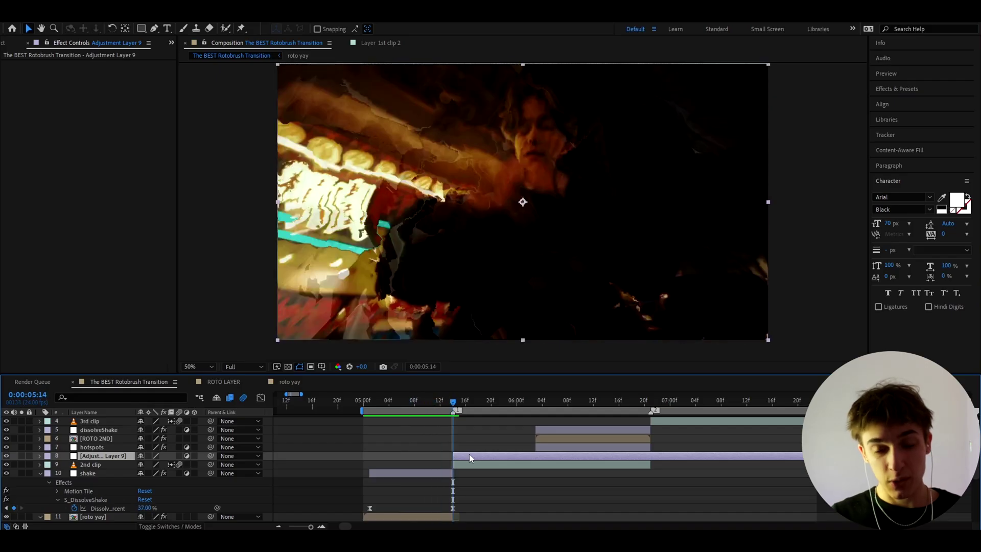
# Locate the RGB Impact preset under Animation Presets > User Presets > Impact Presets V2
pyautogui.hotkey('ctrl', '5')
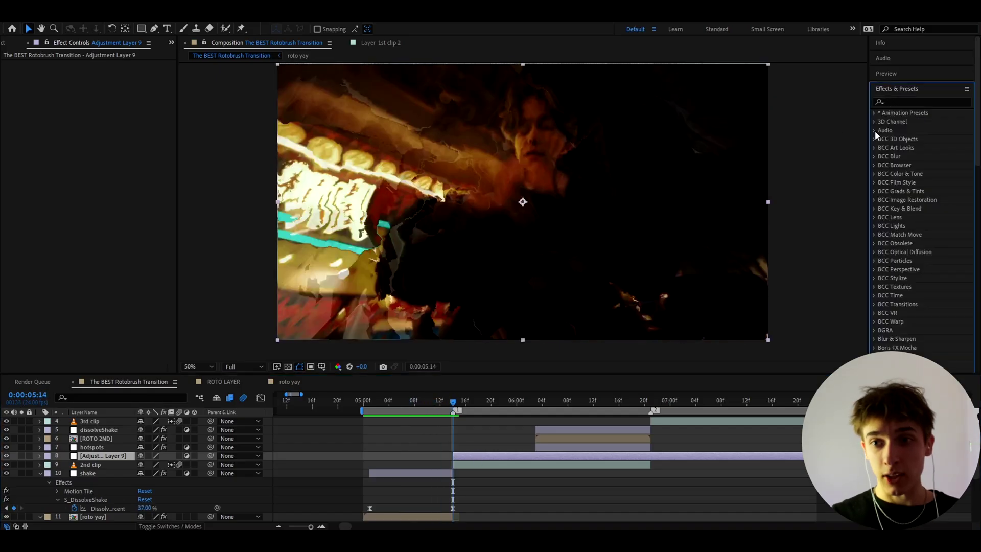
pyautogui.click(873, 113)
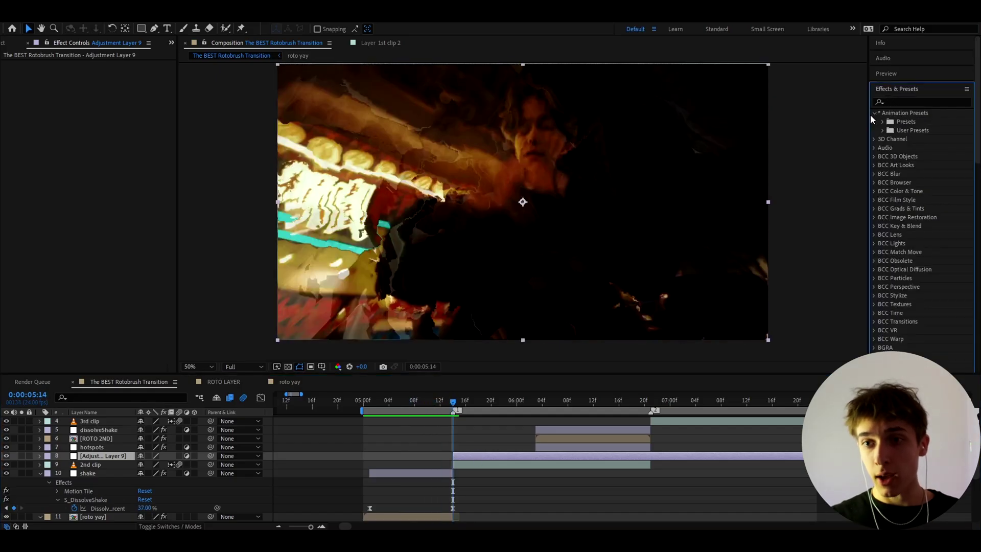
pyautogui.moveTo(868, 116); pyautogui.dragTo(854, 128)
pyautogui.click(867, 131)
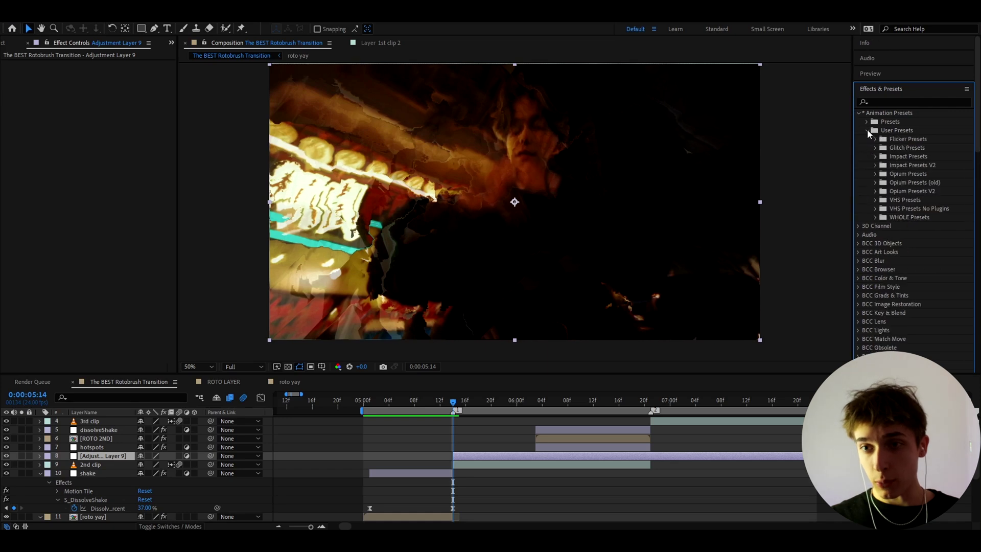
pyautogui.click(876, 165)
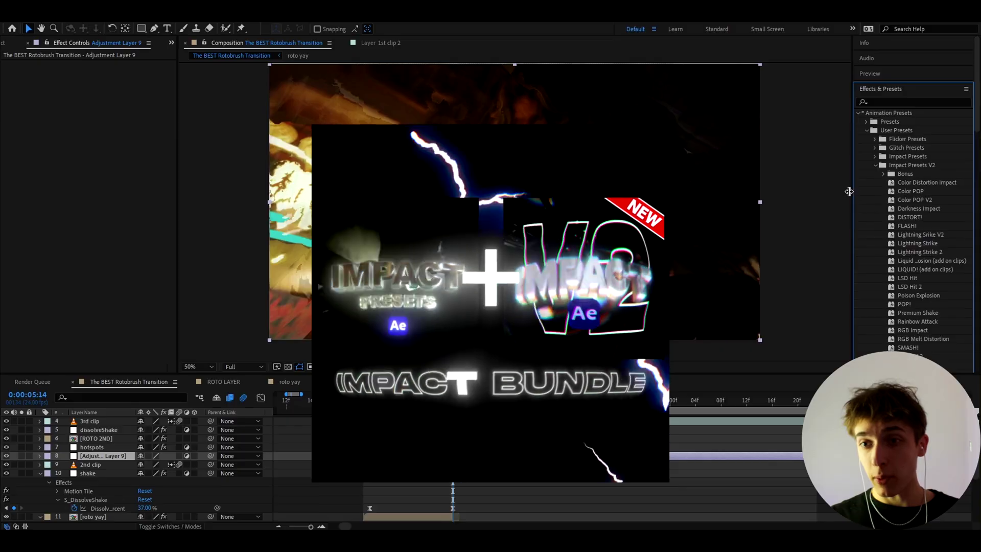
pyautogui.moveTo(852, 194); pyautogui.dragTo(836, 191)
pyautogui.scroll(-2, 880, 176)
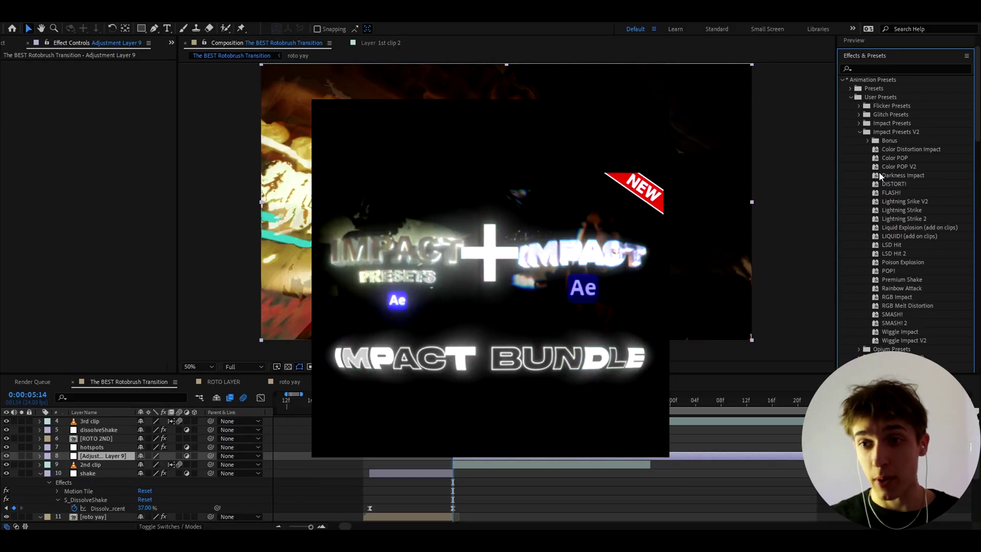
pyautogui.scroll(-2, 882, 174)
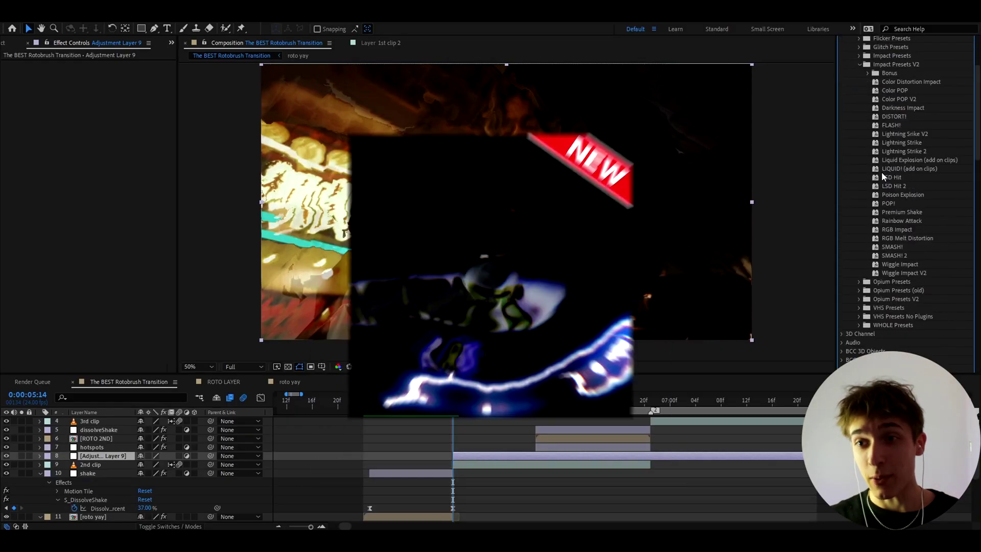
pyautogui.moveTo(885, 262); pyautogui.dragTo(884, 262)
# Apply RGB Impact to Adjustment Layer 9 and play back the transition
pyautogui.moveTo(522, 402); pyautogui.dragTo(452, 460)
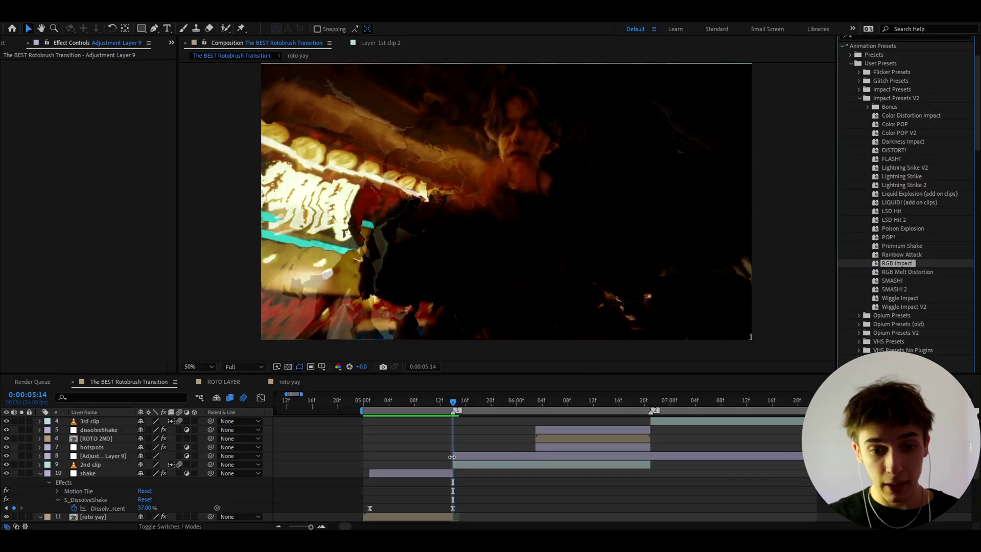
pyautogui.press('space')
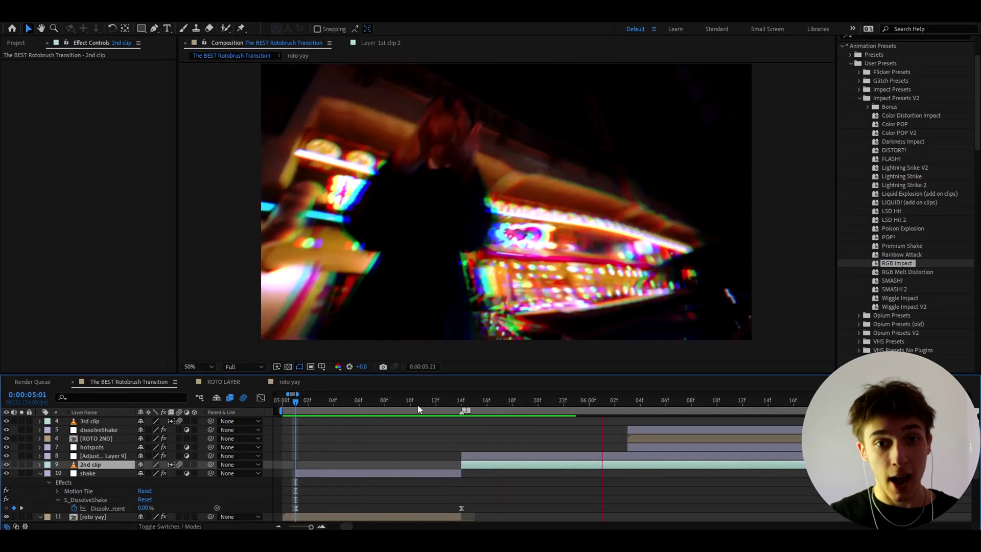
pyautogui.press('-')
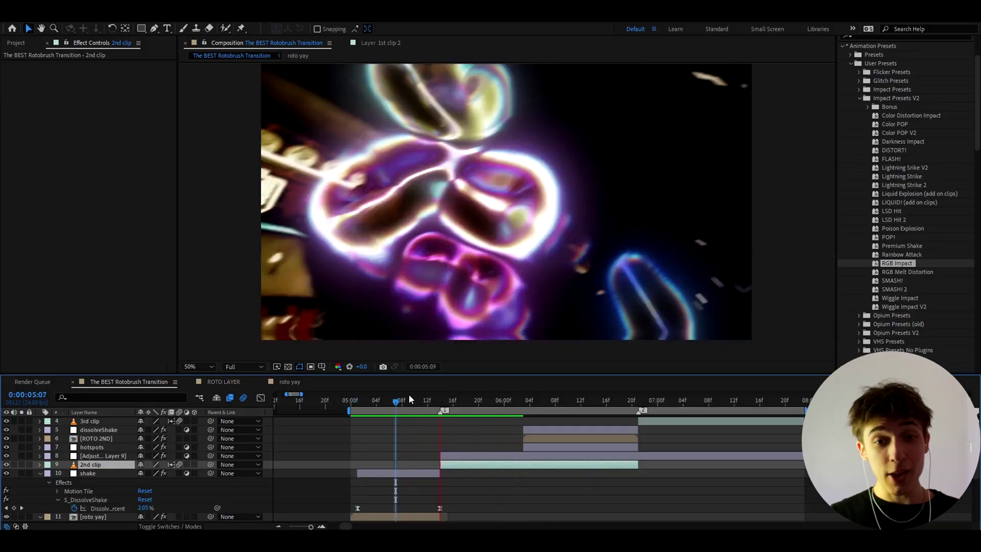
pyautogui.press('space')
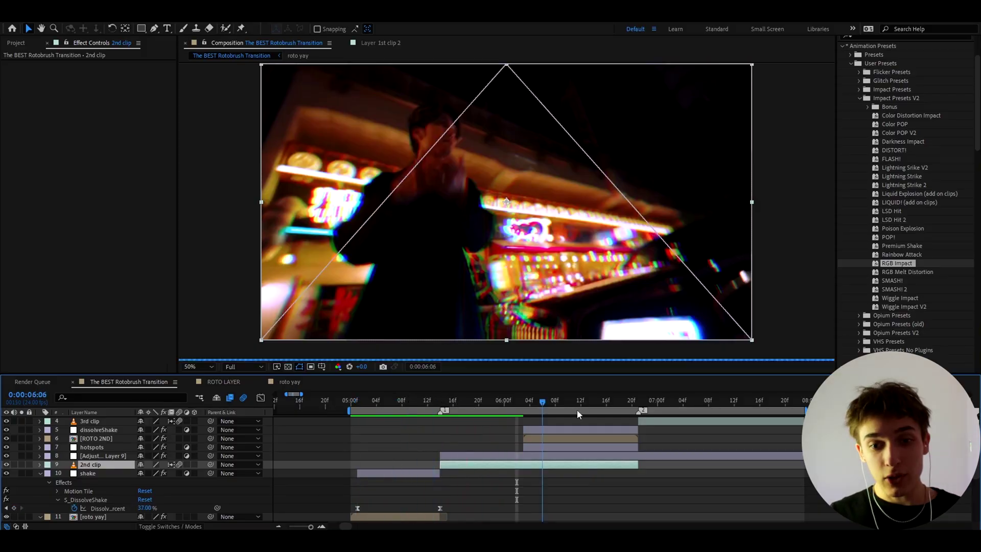
pyautogui.scroll(1, 621, 440)
# Select 3rd clip and set the current time to 06:21
pyautogui.click(627, 445)
pyautogui.click(631, 403)
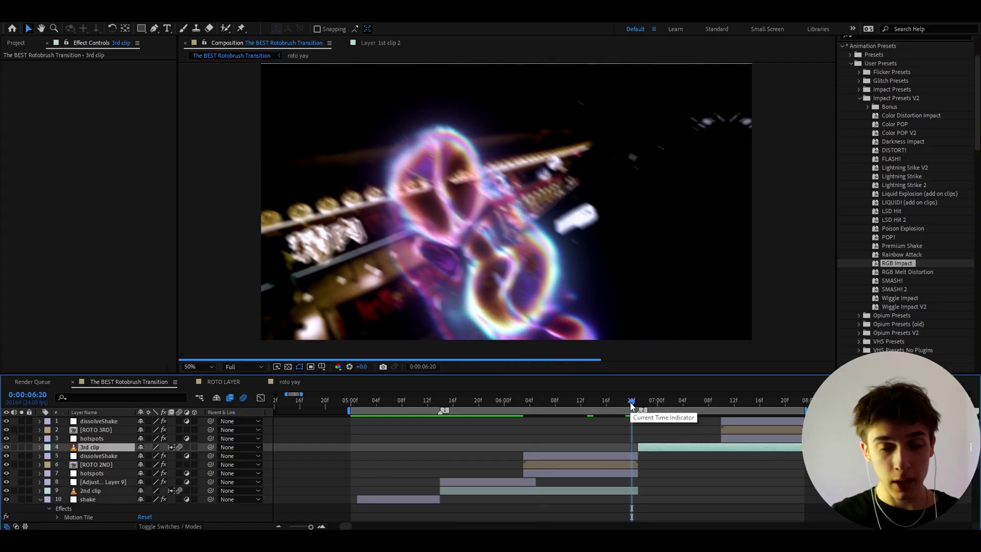
pyautogui.moveTo(632, 406); pyautogui.dragTo(640, 403)
pyautogui.scroll(3, 685, 448)
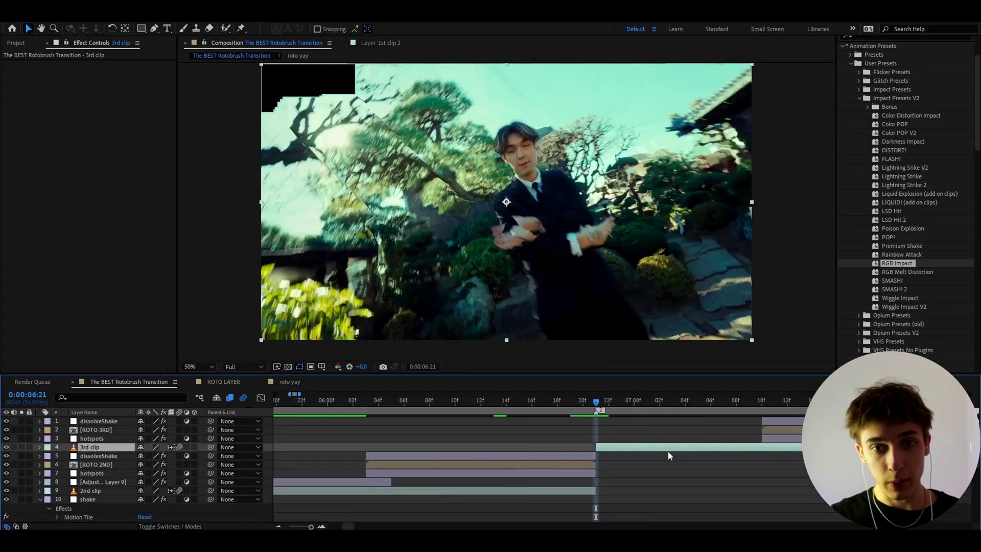
# Add Adjustment Layer 10 above 3rd clip with the LSD Hit 2 preset and preview it around 07:01
pyautogui.hotkey('ctrl', 'alt', 'y')
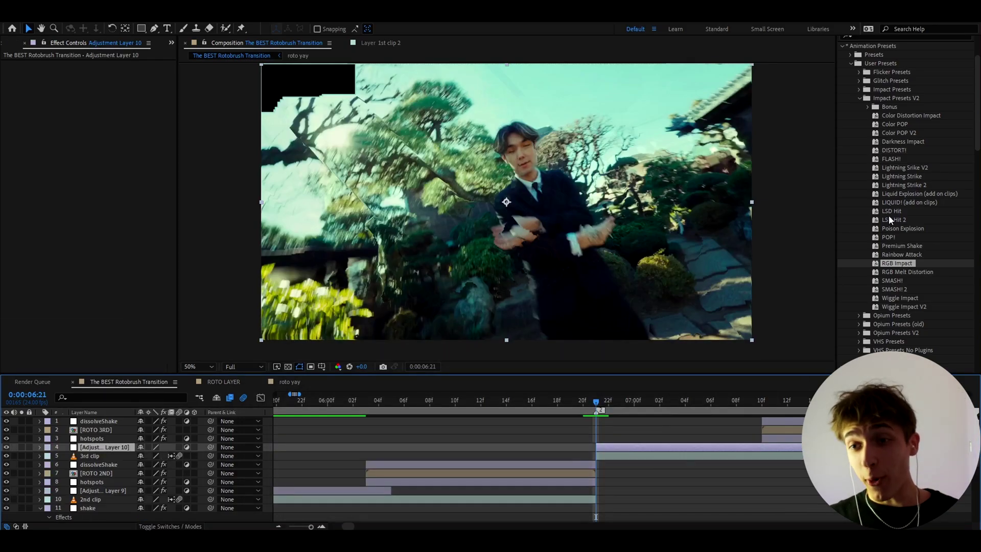
pyautogui.moveTo(888, 219); pyautogui.dragTo(601, 448)
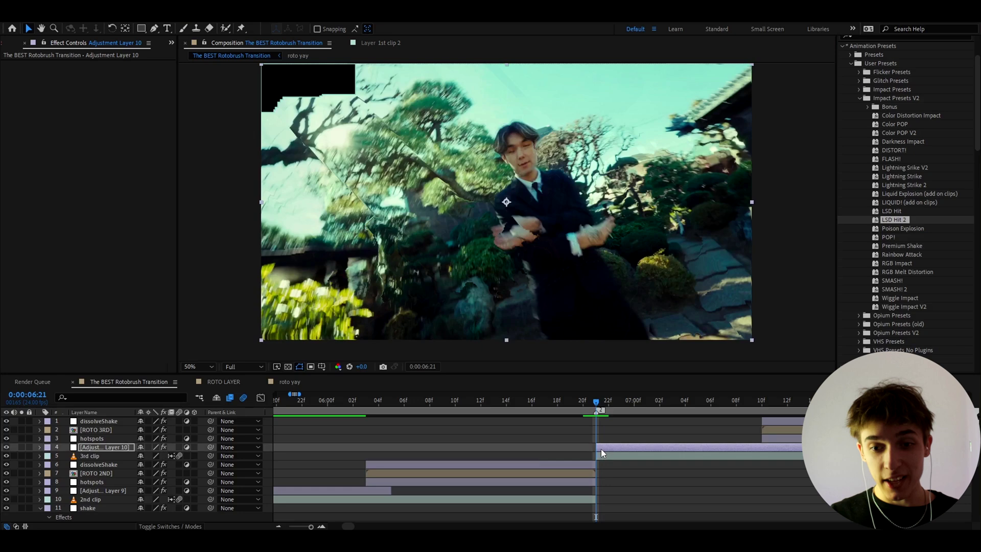
pyautogui.click(603, 456)
pyautogui.press('-')
pyautogui.moveTo(598, 405); pyautogui.dragTo(308, 440)
pyautogui.press('space')
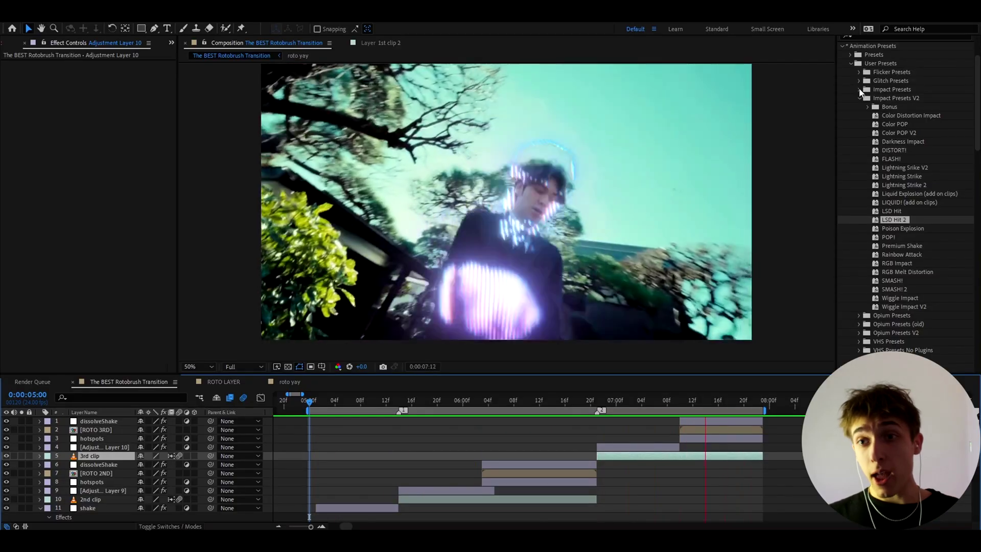
# Expand the Impact Presets folder and scroll its list to presets like Shockwave Impact and Warp Transition
pyautogui.click(859, 90)
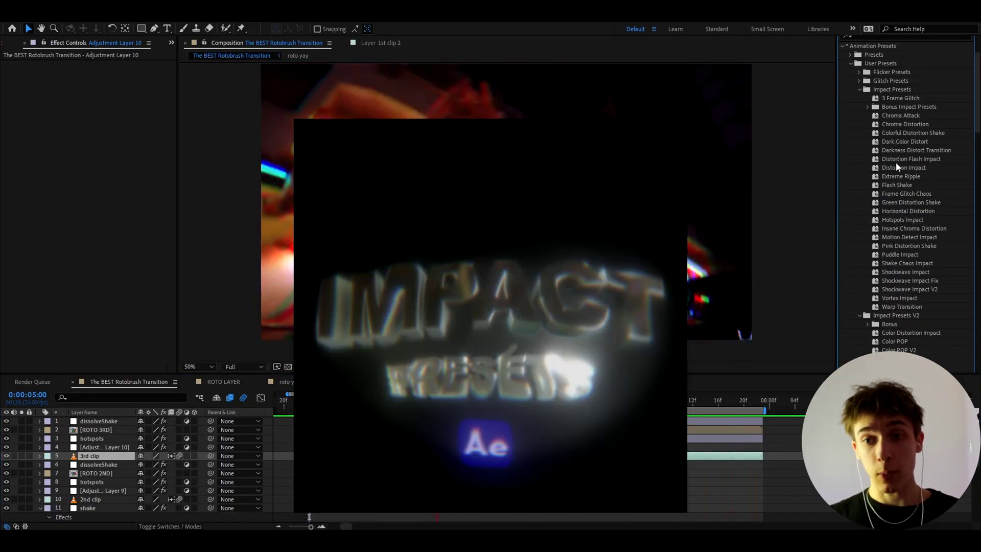
pyautogui.scroll(-2, 896, 161)
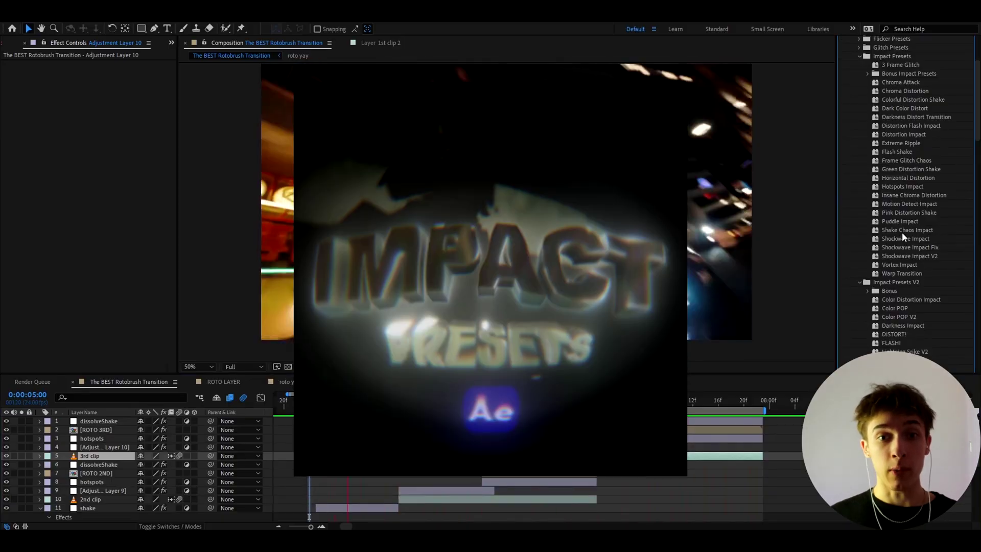